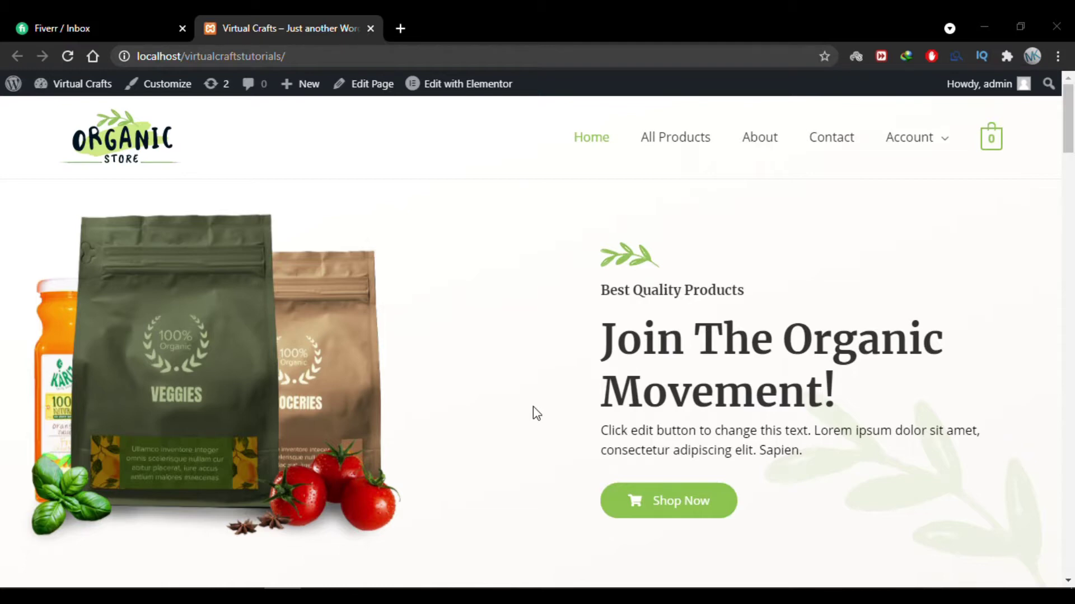
# Open the homepage in Elementor and drop a Form widget into a new section above Best Selling Products.
pyautogui.click(475, 81)
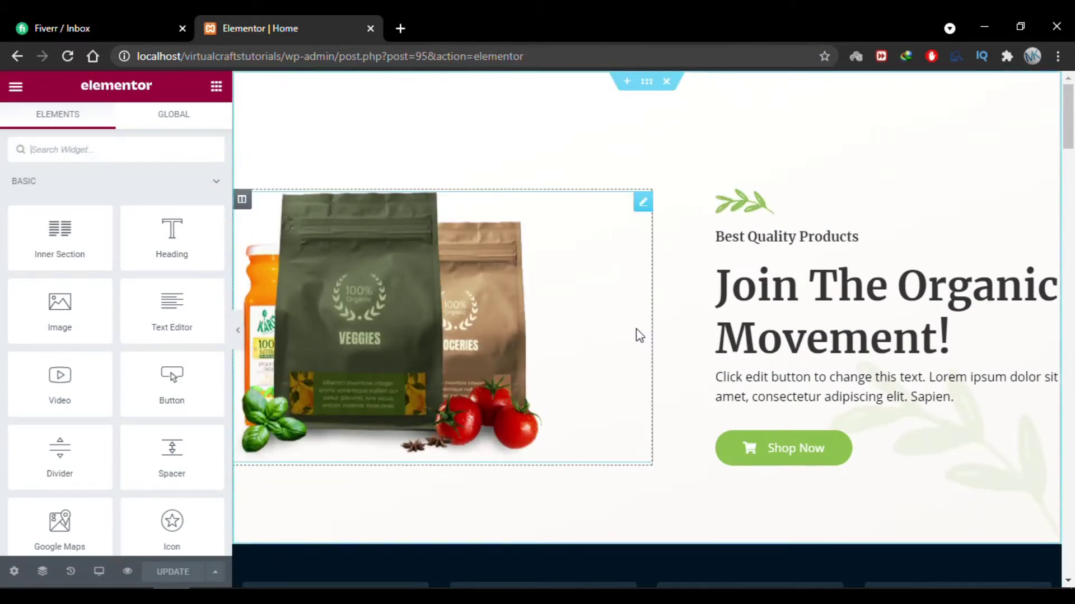
pyautogui.scroll(-7, 651, 369)
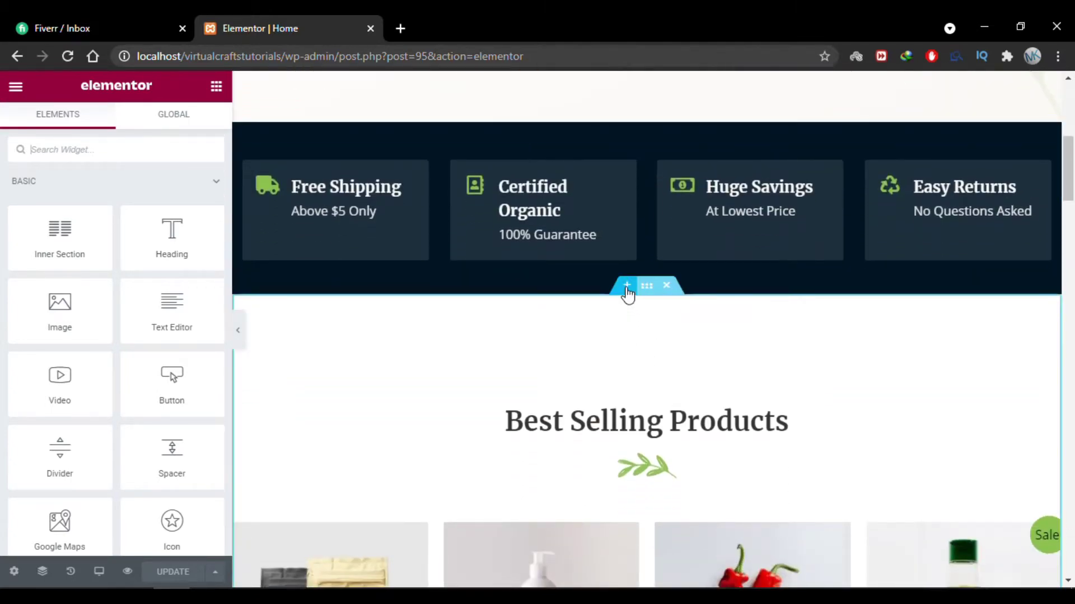
pyautogui.click(627, 286)
pyautogui.click(176, 153)
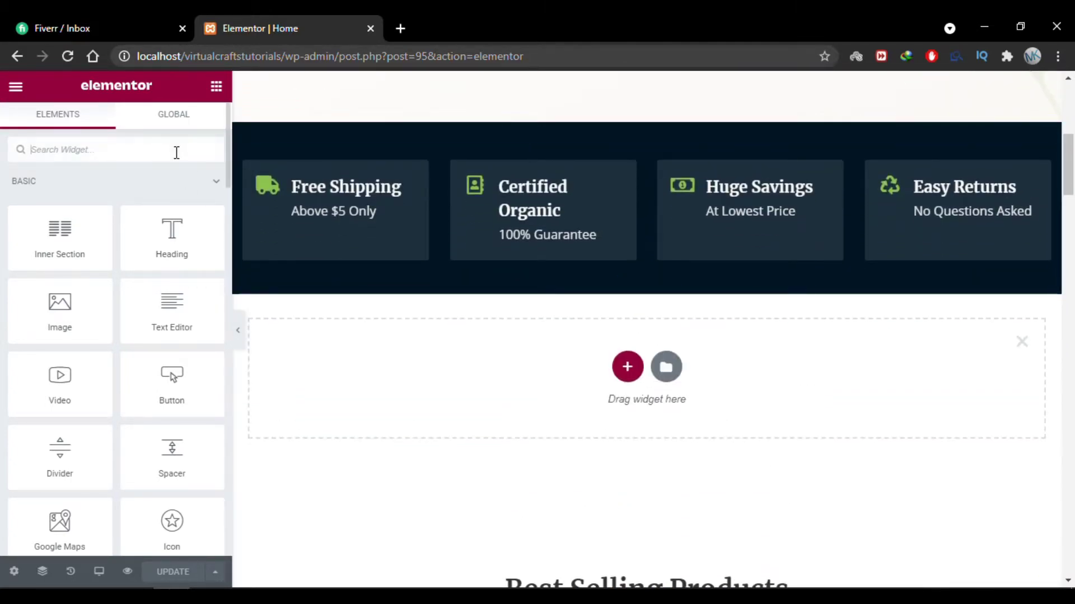
pyautogui.write('form')
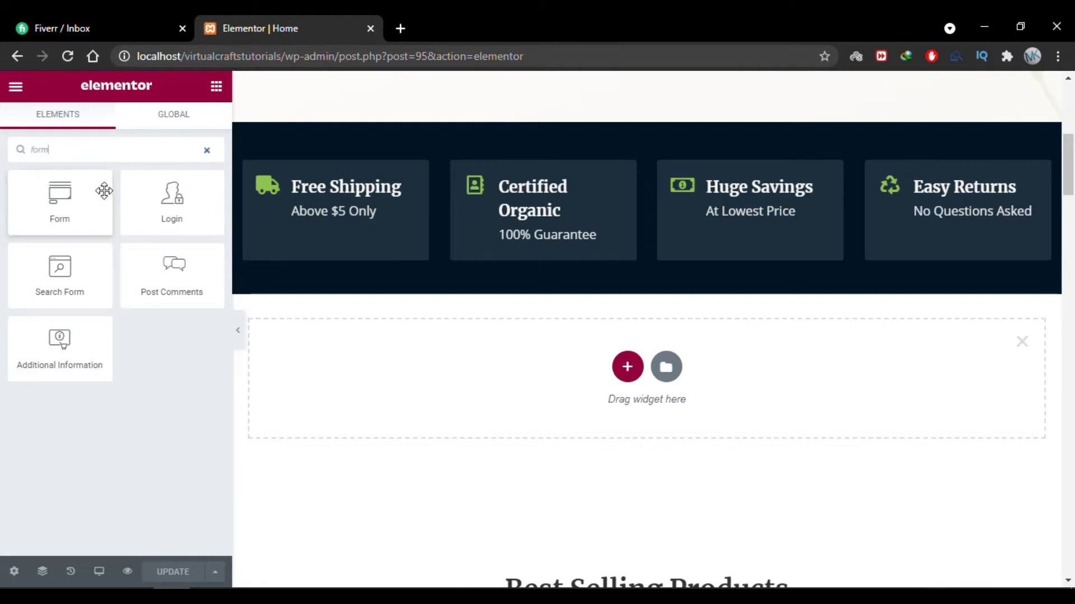
pyautogui.moveTo(77, 213); pyautogui.dragTo(570, 394)
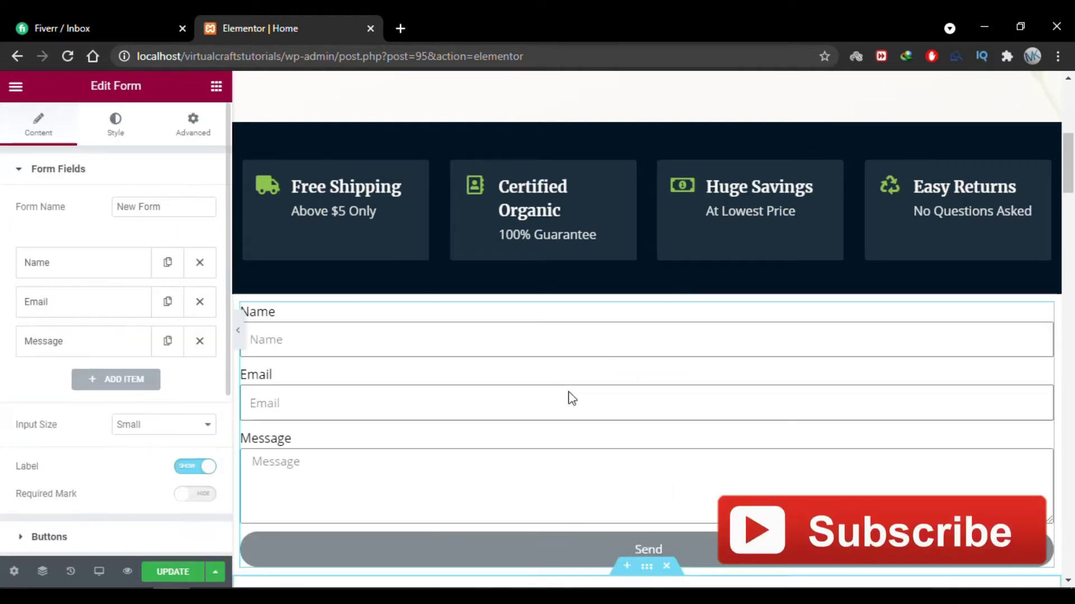
# Add an empty section above the form and paste a copy of the Best Selling Products heading into it.
pyautogui.scroll(-1, 676, 368)
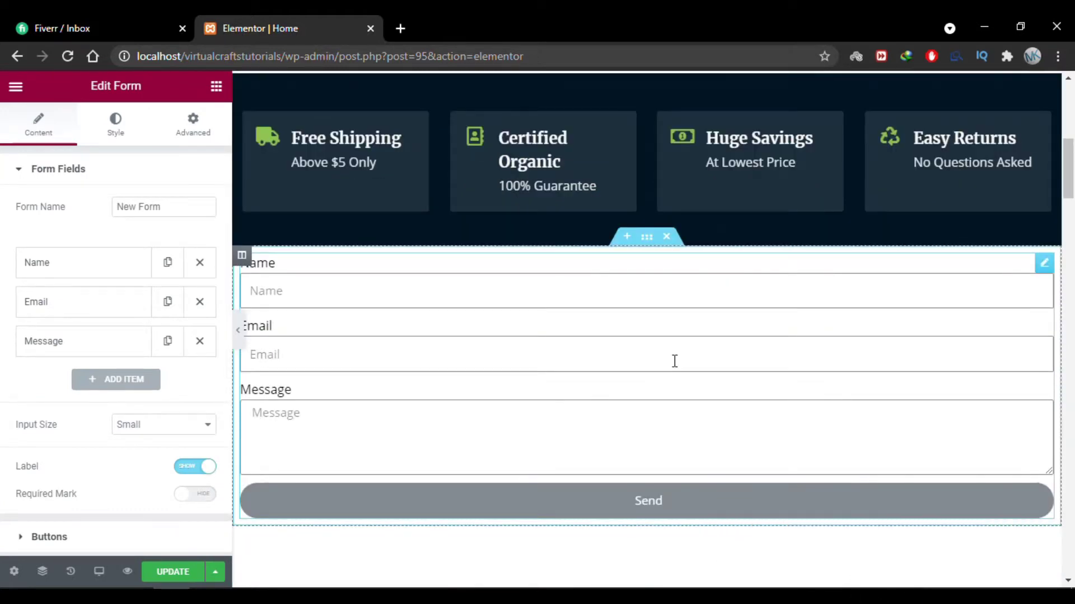
pyautogui.click(628, 239)
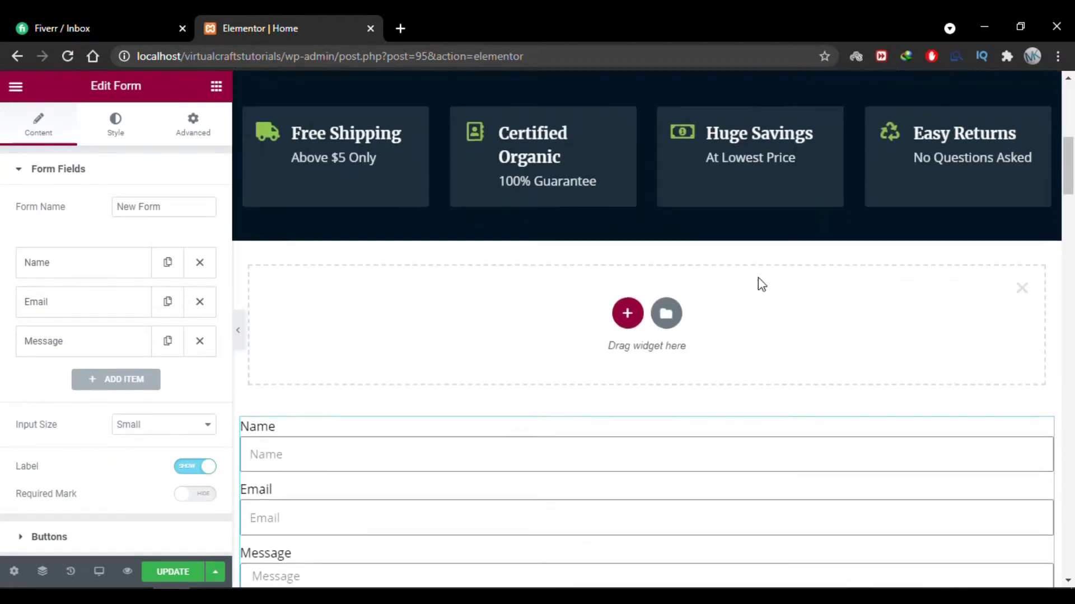
pyautogui.scroll(-4, 758, 279)
pyautogui.scroll(-3, 758, 278)
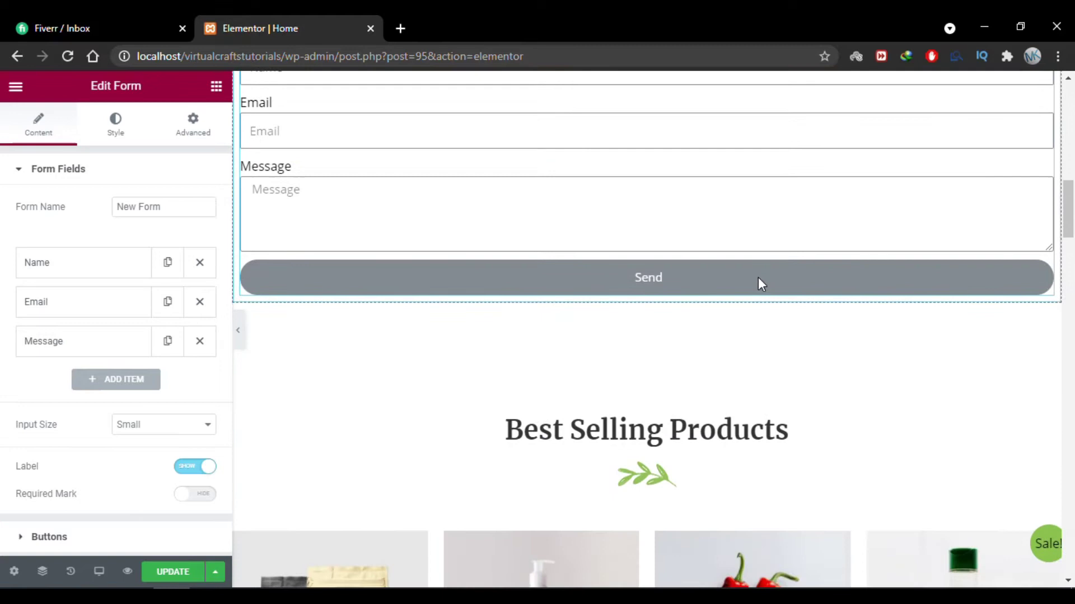
pyautogui.rightClick(673, 430)
pyautogui.scroll(6, 701, 420)
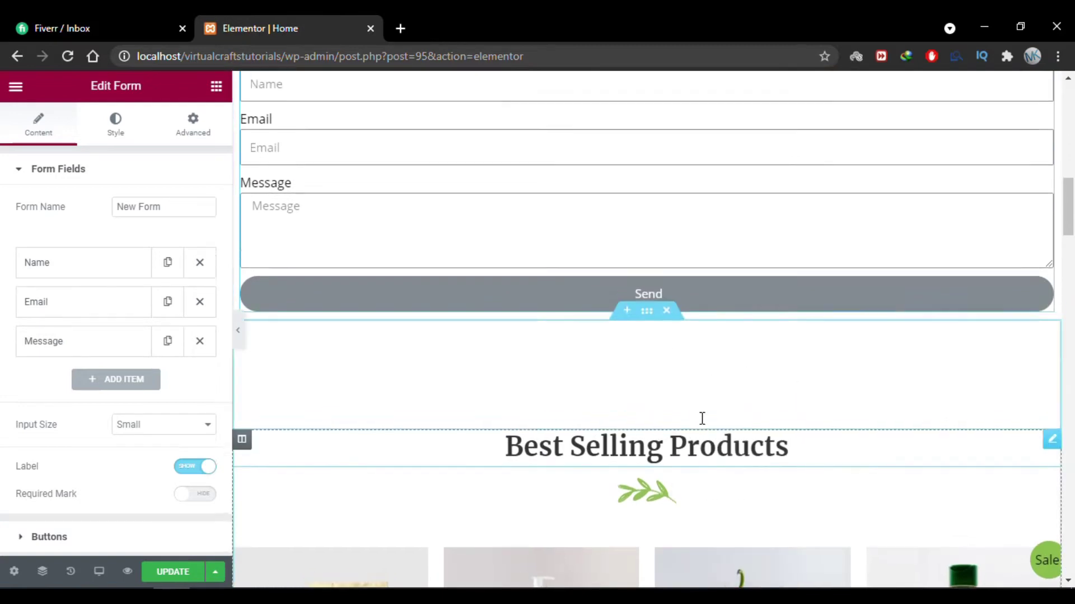
pyautogui.rightClick(733, 279)
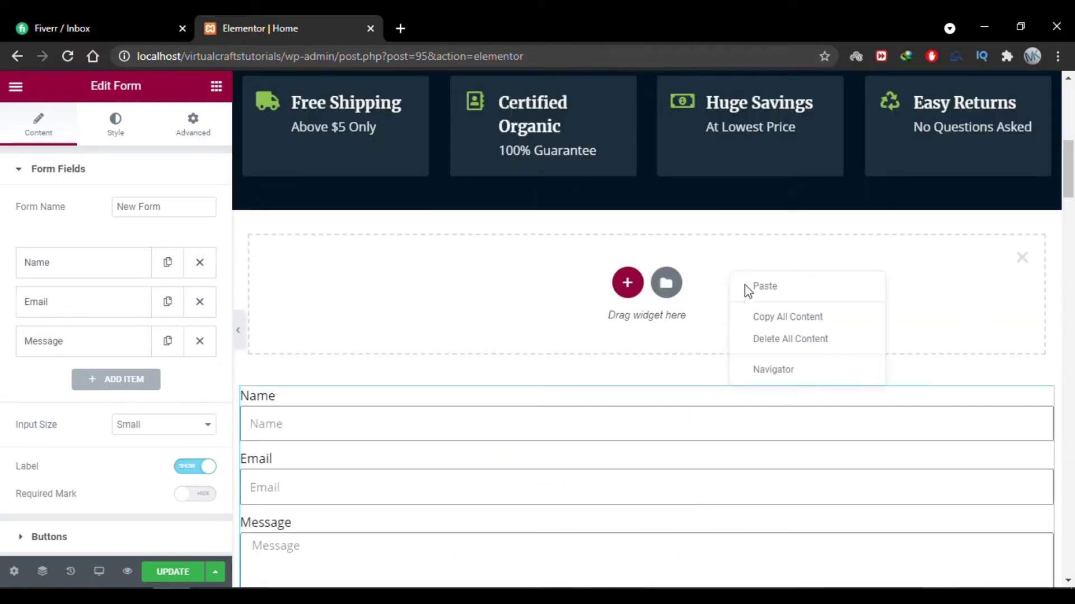
pyautogui.click(753, 292)
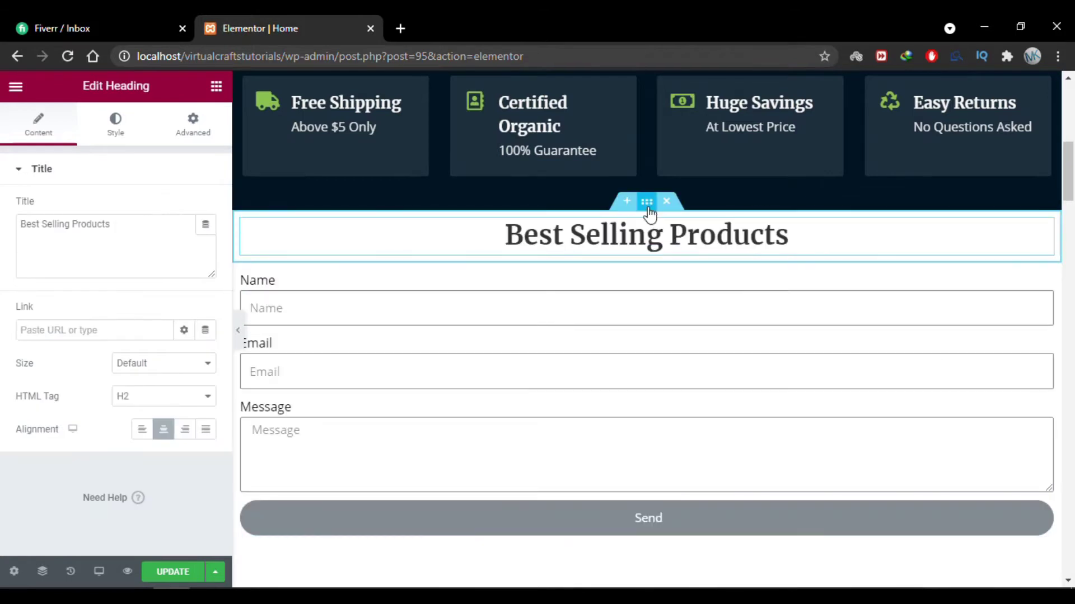
# Give the heading's section 30 px top and bottom padding and retitle it 'Leave A Message'.
pyautogui.click(647, 201)
pyautogui.click(193, 124)
pyautogui.click(188, 290)
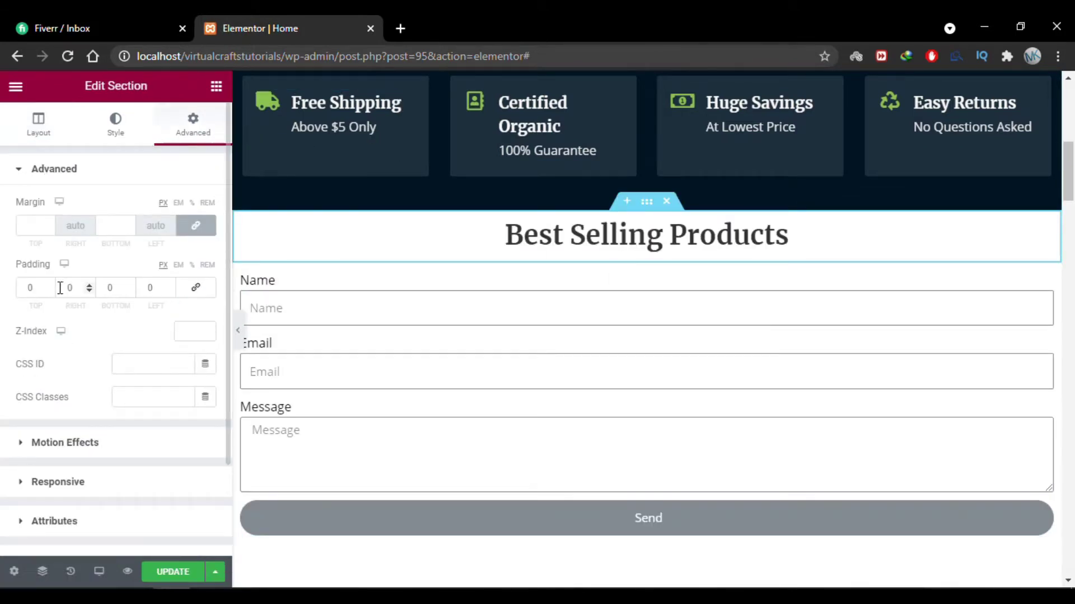
pyautogui.click(22, 288)
pyautogui.write('30')
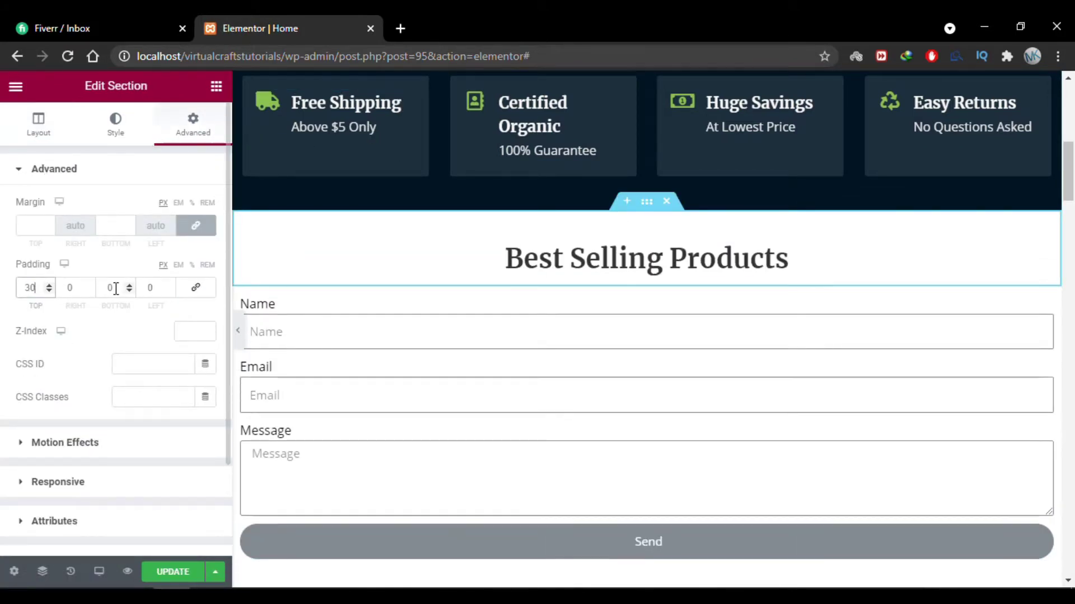
pyautogui.doubleClick(102, 288)
pyautogui.write('30')
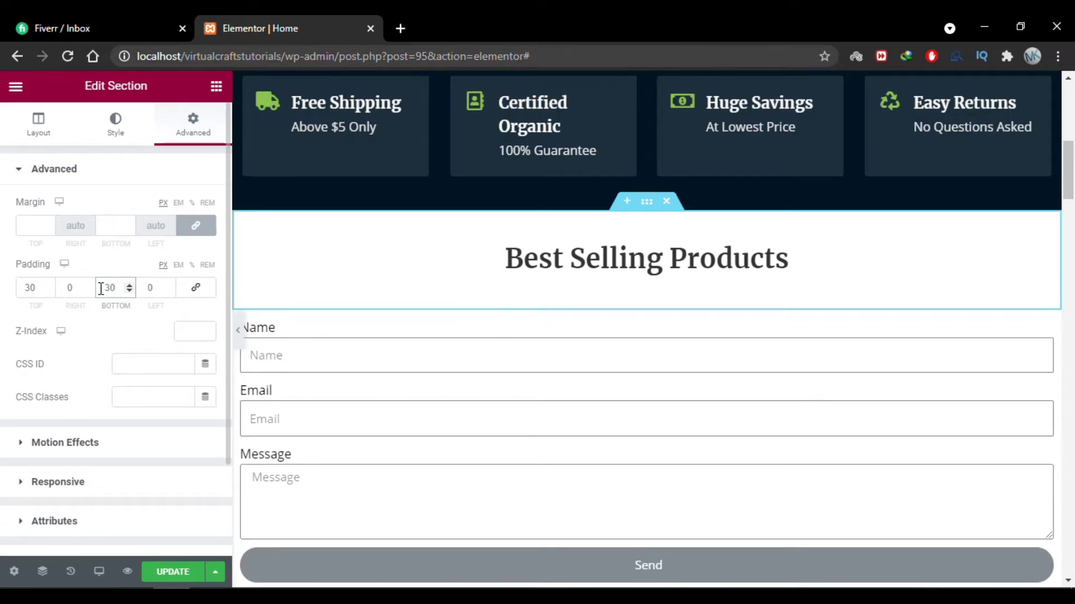
pyautogui.tripleClick(144, 232)
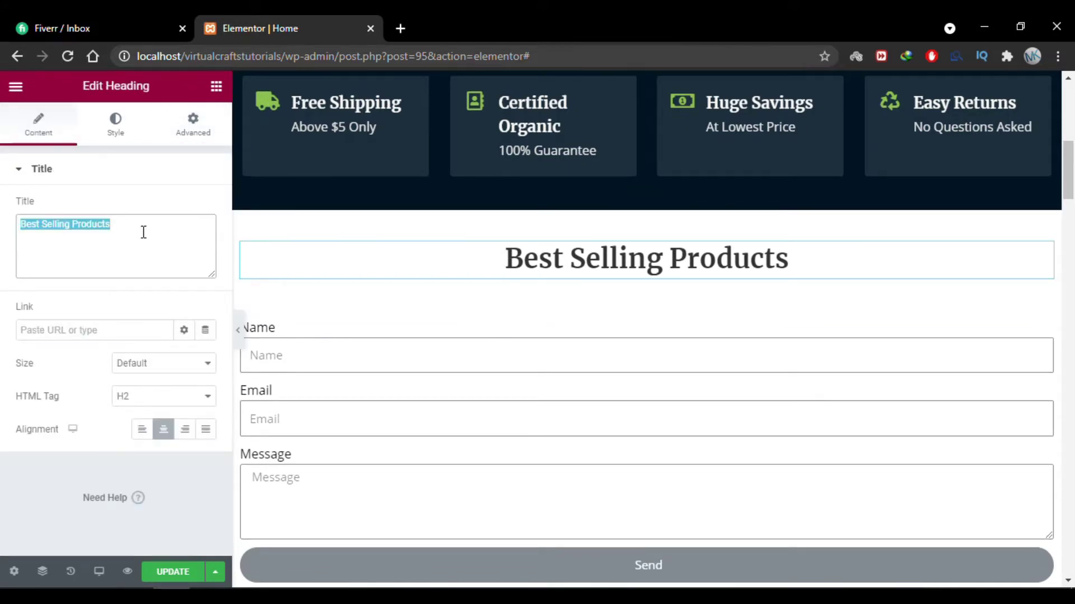
pyautogui.write('Leave A Message')
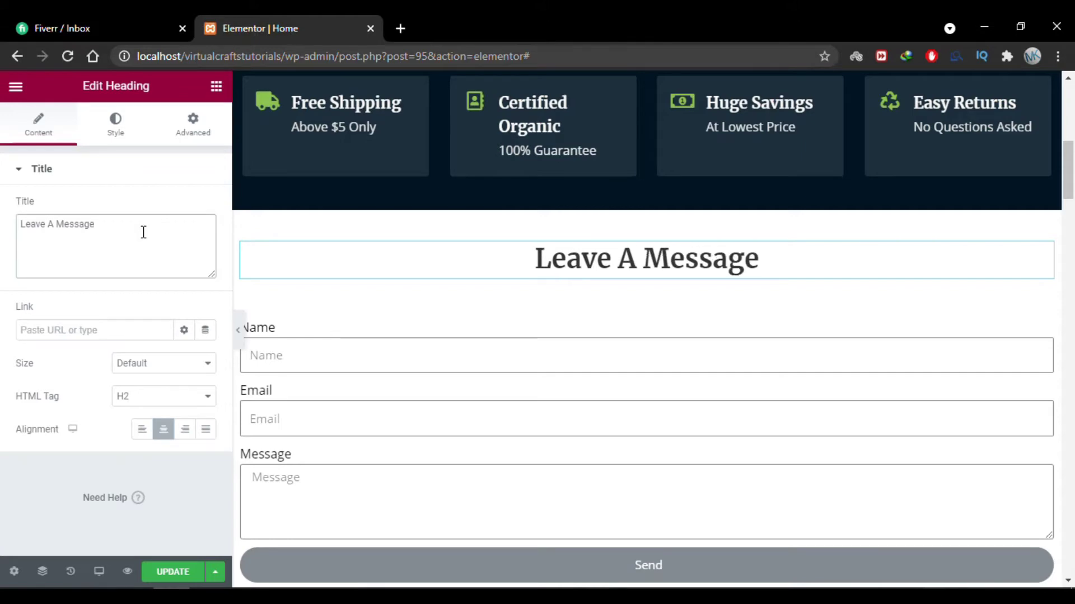
pyautogui.scroll(-2, 806, 211)
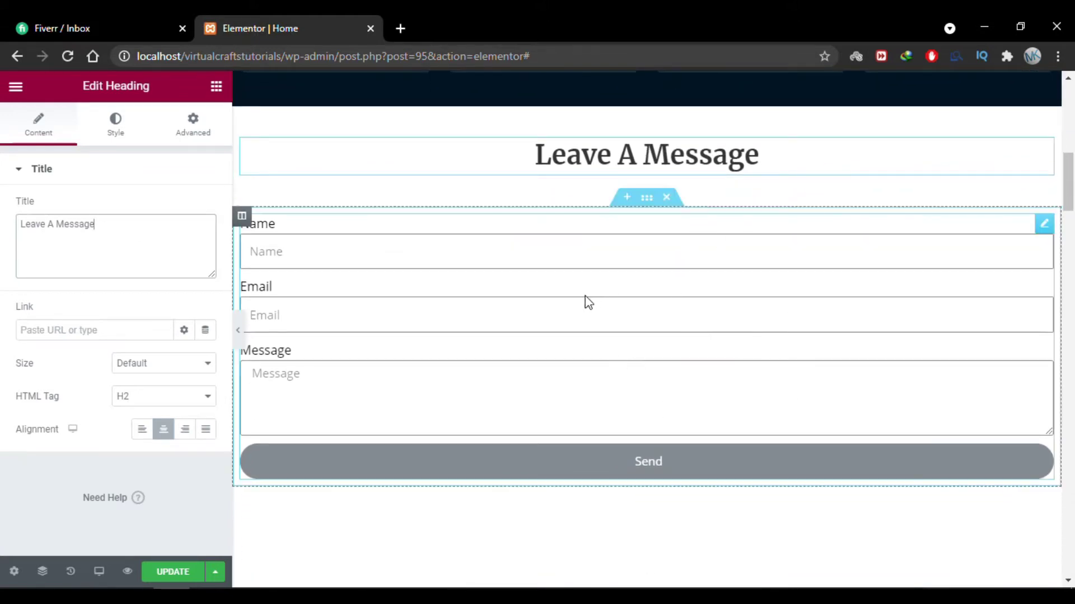
# Rename the form from 'New Form' to 'Contact Form'.
pyautogui.click(500, 281)
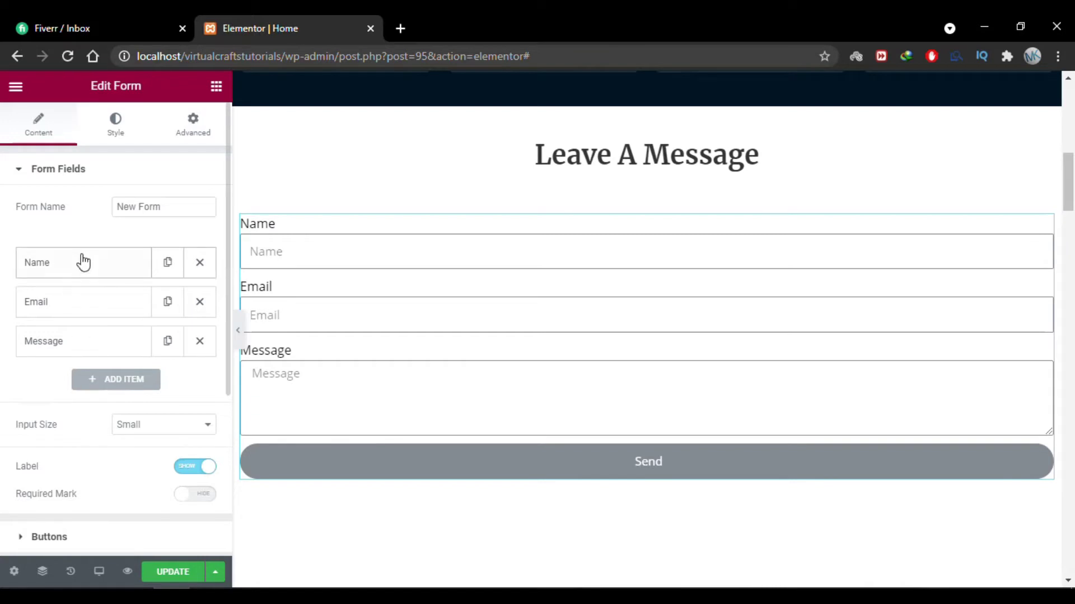
pyautogui.tripleClick(167, 208)
pyautogui.press('BackSpace')
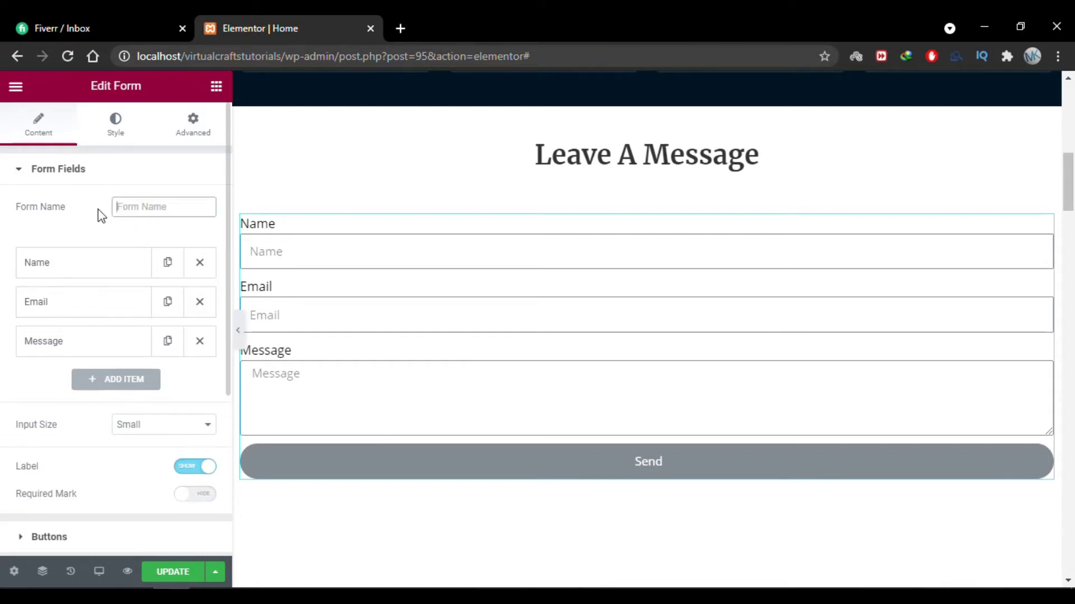
pyautogui.write('Contact Form')
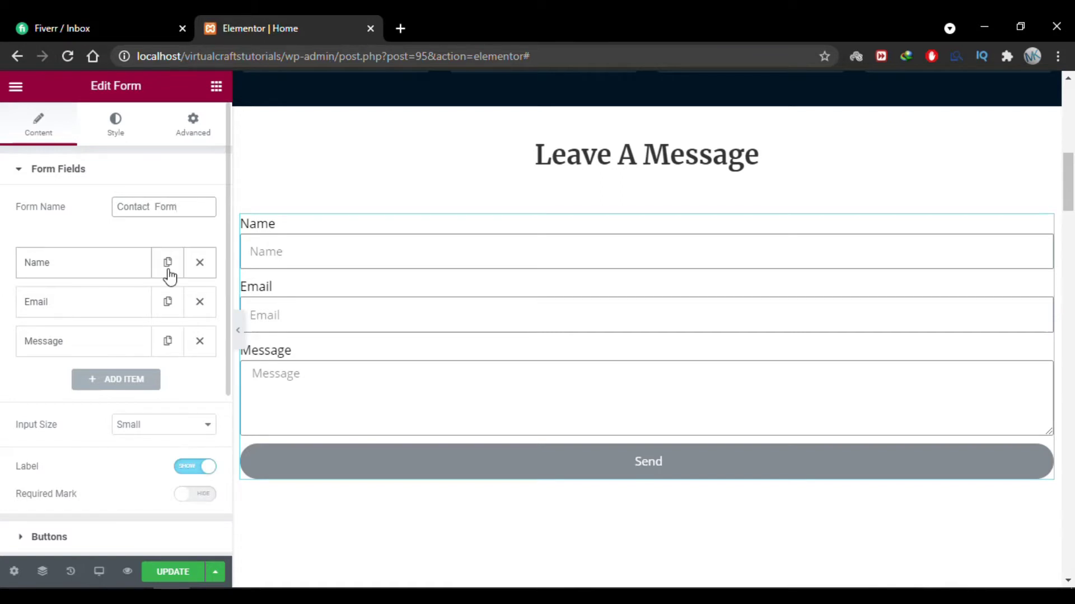
pyautogui.click(9, 334)
# Duplicate the Name field and set the first copy's label and placeholder to 'First Name'.
pyautogui.click(168, 263)
pyautogui.click(95, 274)
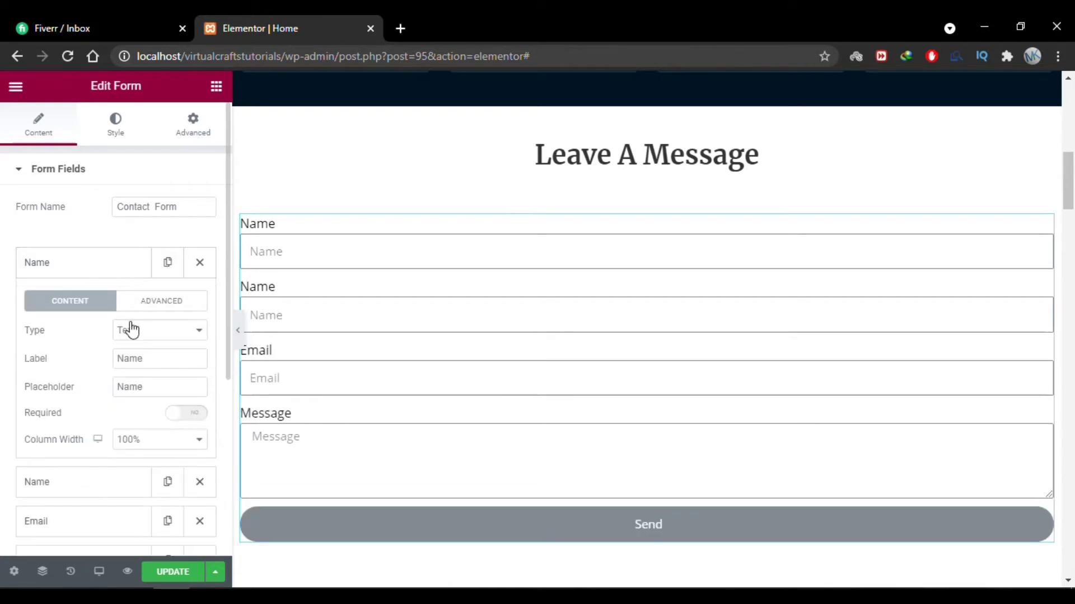
pyautogui.click(121, 361)
pyautogui.write('First')
pyautogui.doubleClick(135, 360)
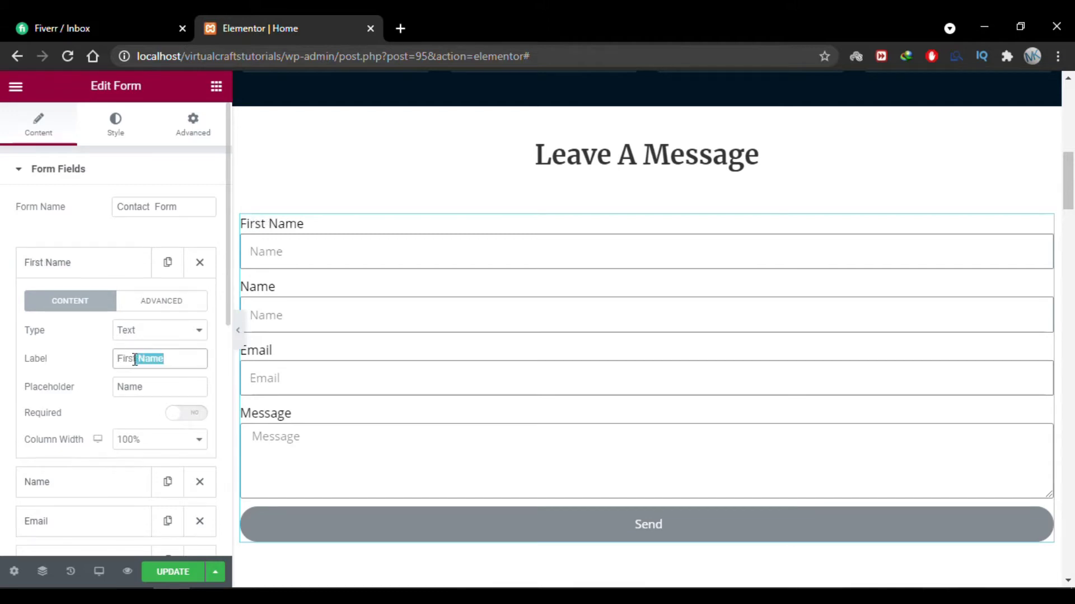
pyautogui.moveTo(135, 360); pyautogui.dragTo(118, 360)
pyautogui.hotkey('ctrl', 'c')
pyautogui.doubleClick(154, 387)
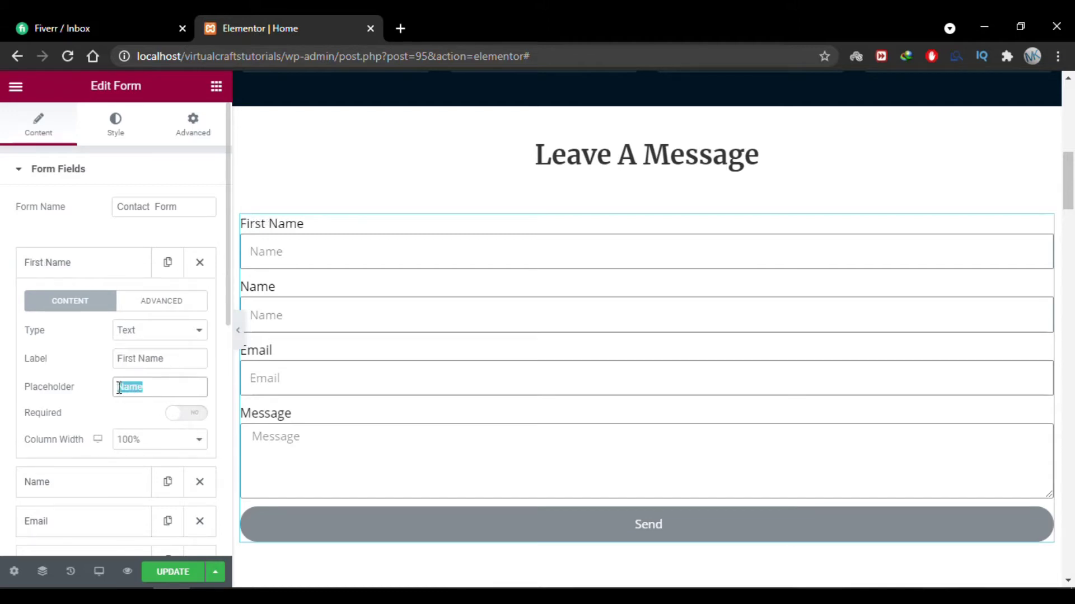
pyautogui.hotkey('ctrl', 'v')
pyautogui.click(68, 263)
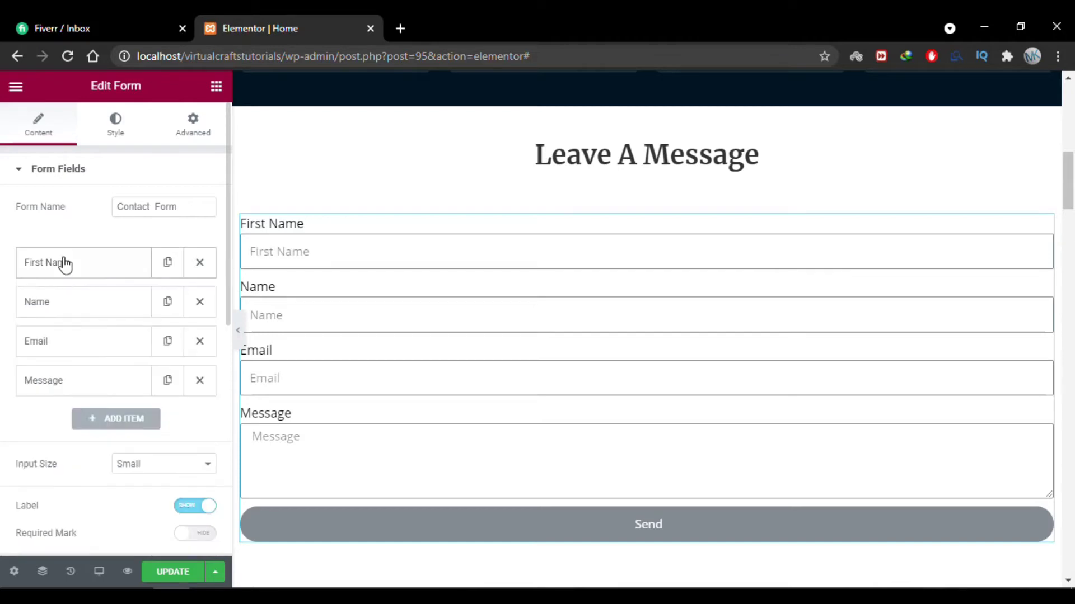
# Set the second Name field's label and placeholder to 'Last Name'.
pyautogui.click(72, 303)
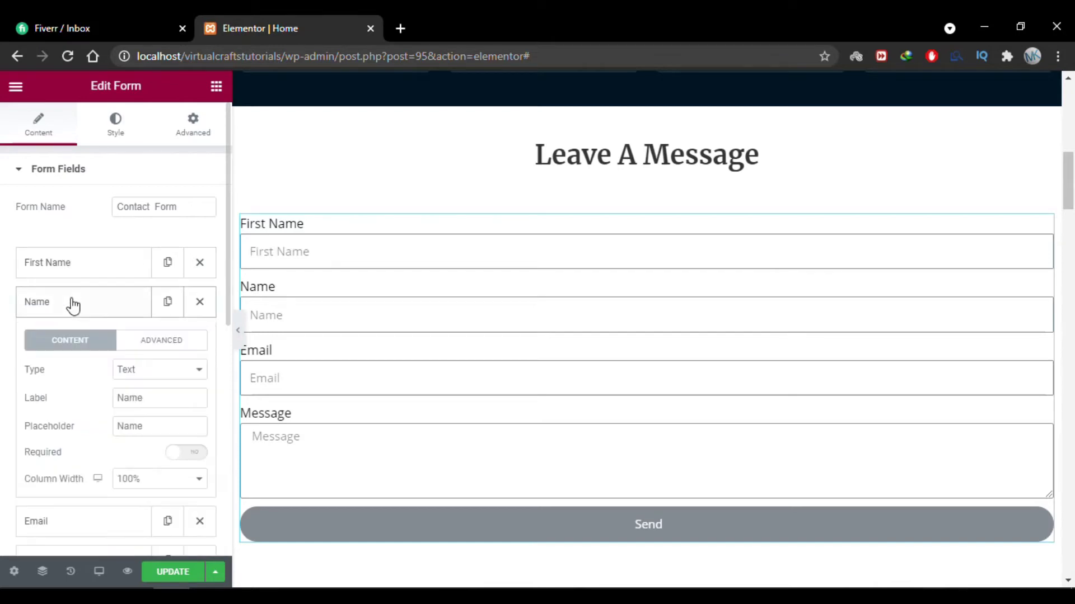
pyautogui.click(119, 398)
pyautogui.write('Last')
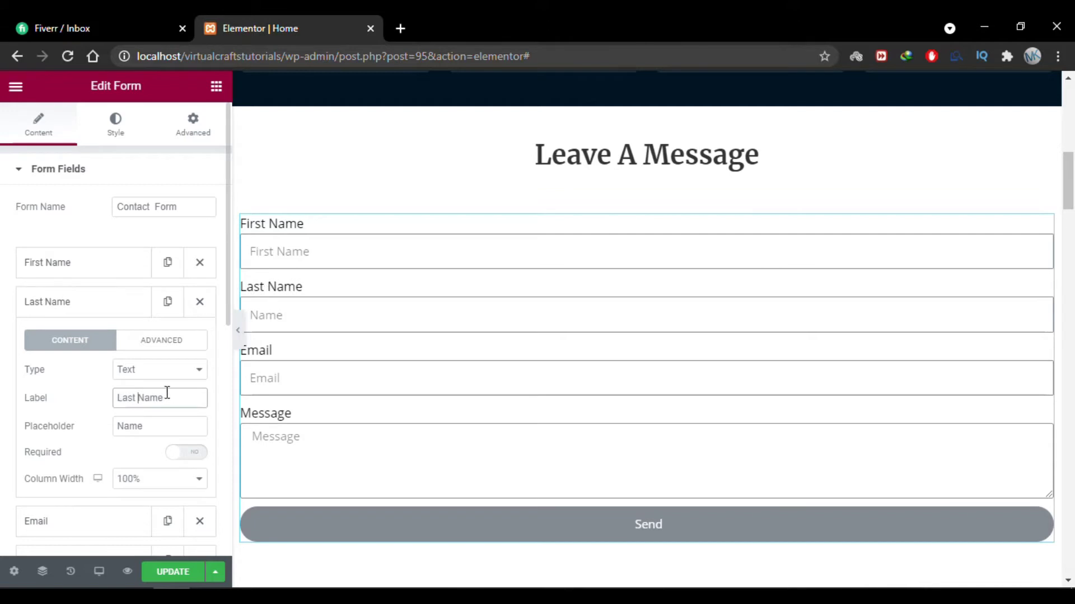
pyautogui.moveTo(176, 398); pyautogui.dragTo(109, 434)
pyautogui.hotkey('ctrl', 'v')
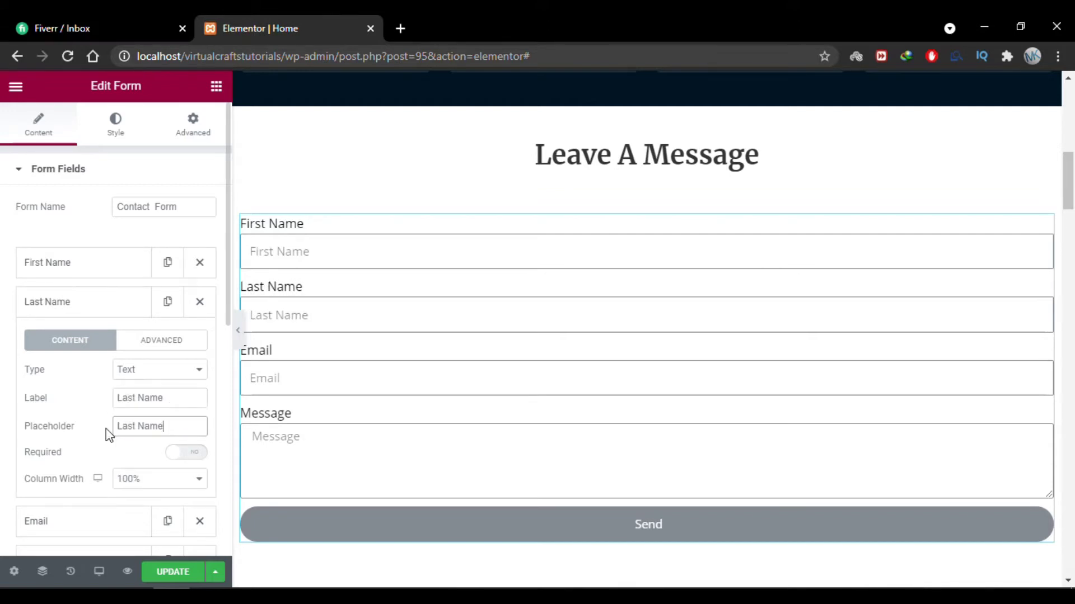
pyautogui.click(85, 305)
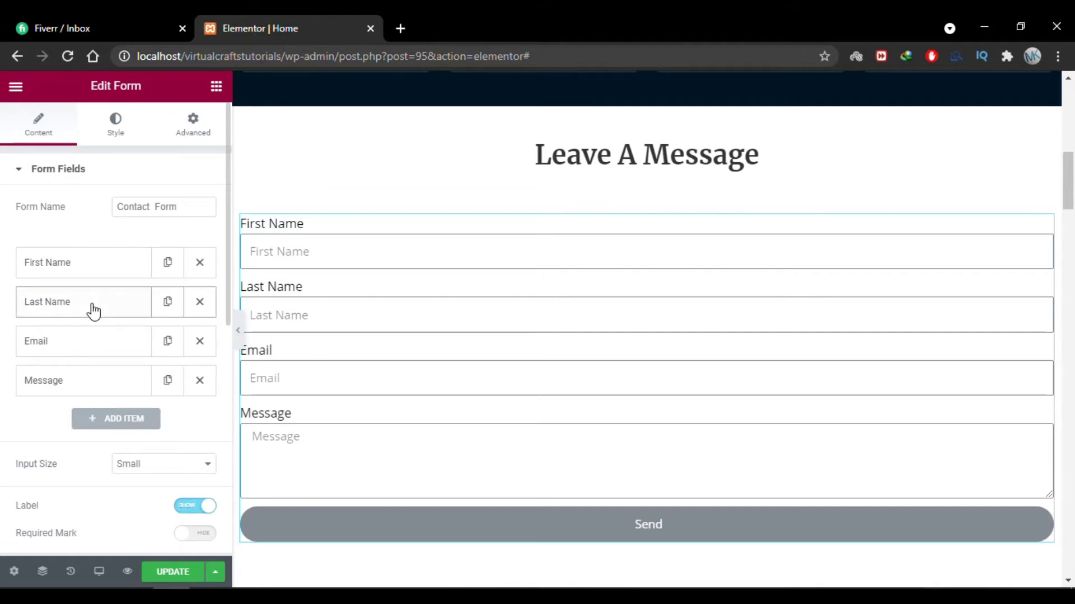
# Add a Step item to the form and move it between Last Name and Email.
pyautogui.click(125, 428)
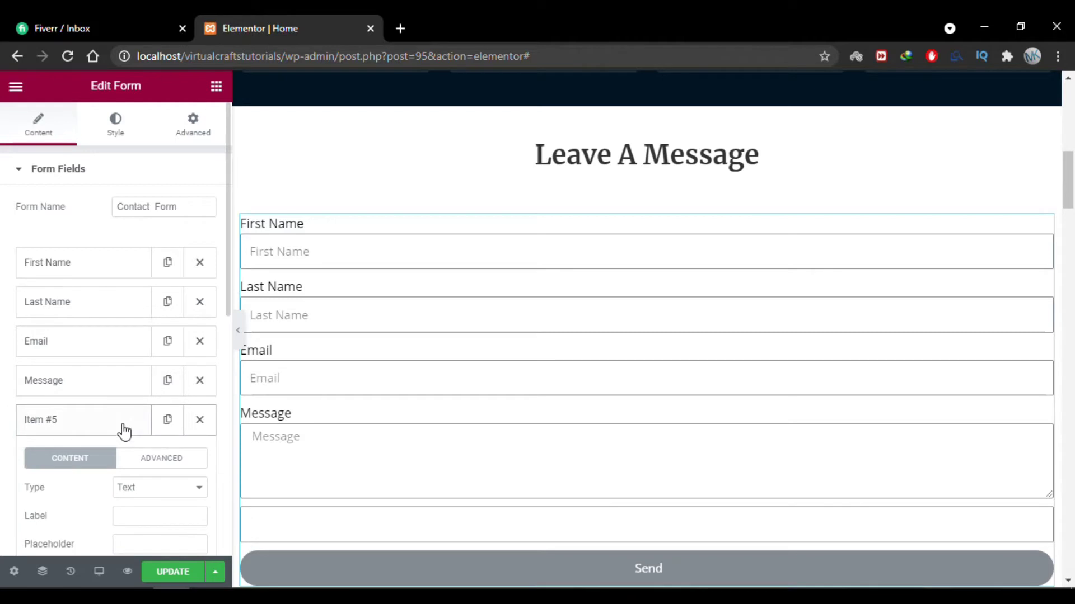
pyautogui.scroll(-2, 123, 430)
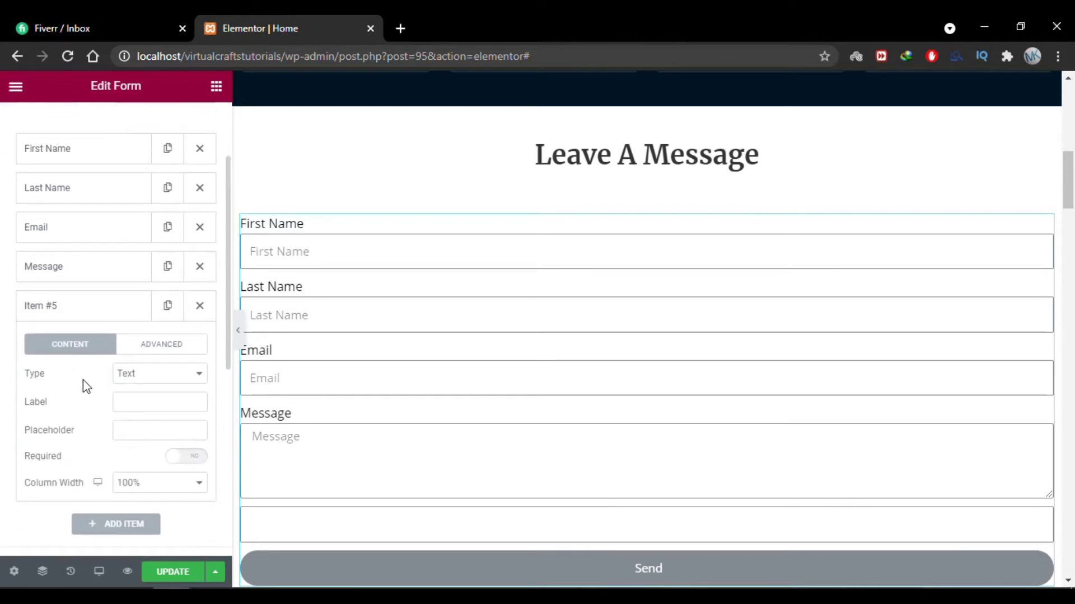
pyautogui.click(137, 382)
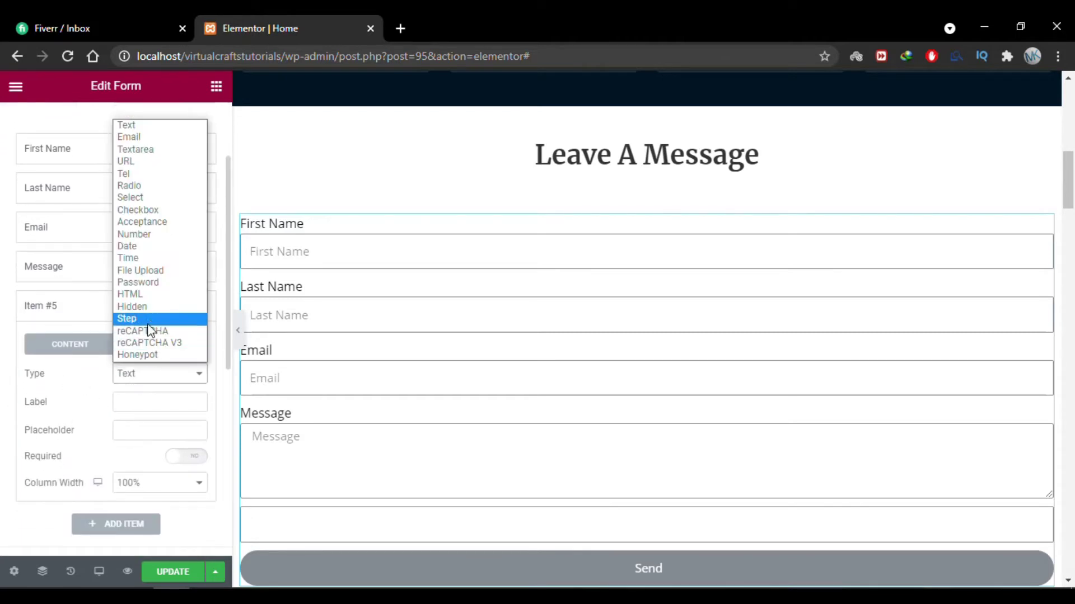
pyautogui.press('Escape')
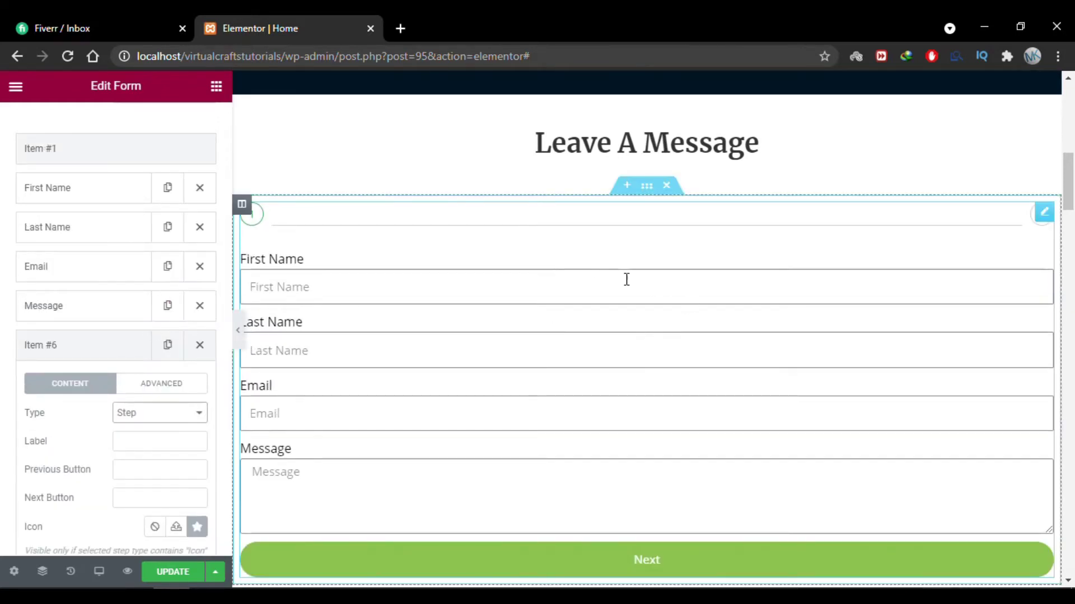
pyautogui.scroll(-1, 626, 278)
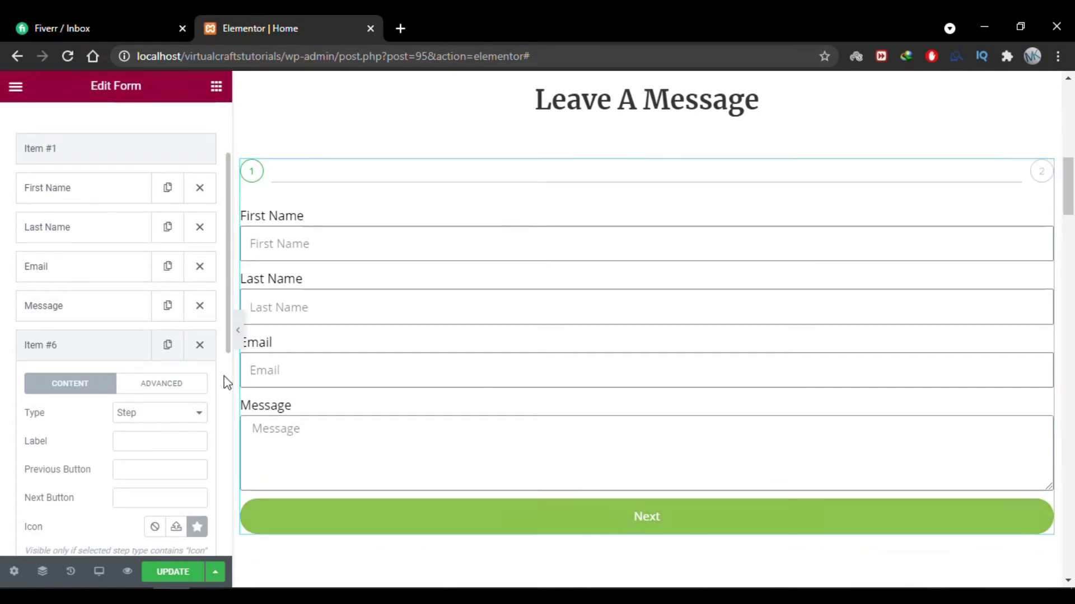
pyautogui.click(92, 358)
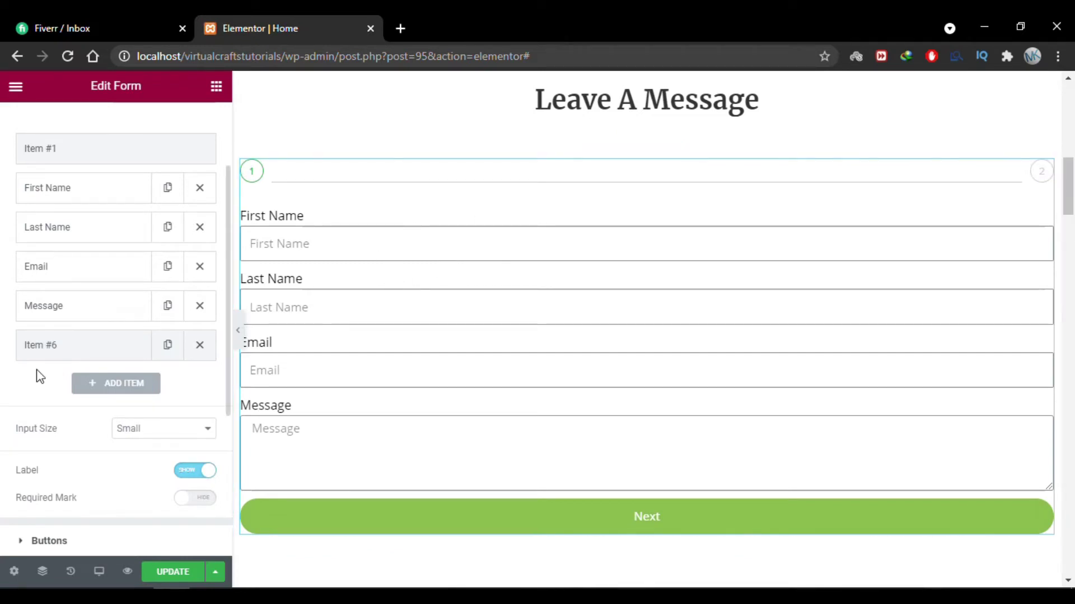
pyautogui.moveTo(27, 356); pyautogui.dragTo(49, 264)
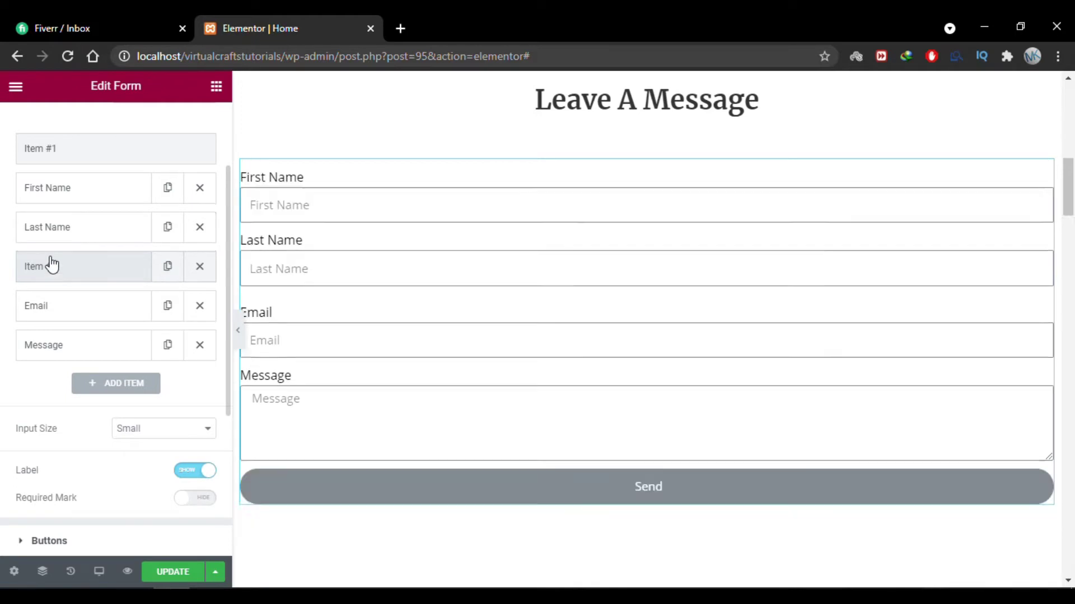
# Label the first step 'Basic Information'.
pyautogui.scroll(1, 422, 327)
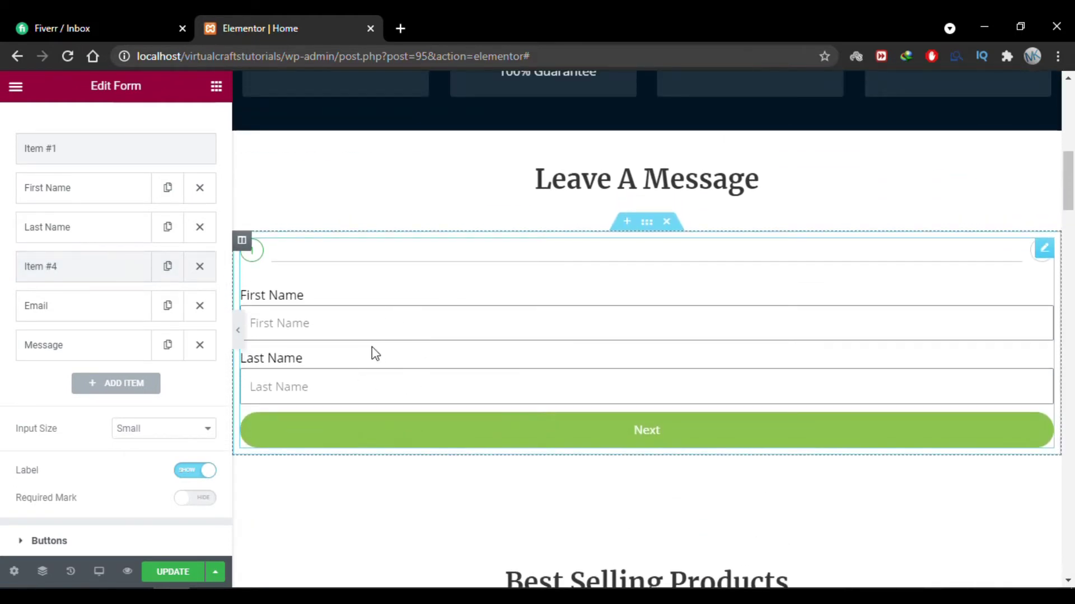
pyautogui.click(84, 273)
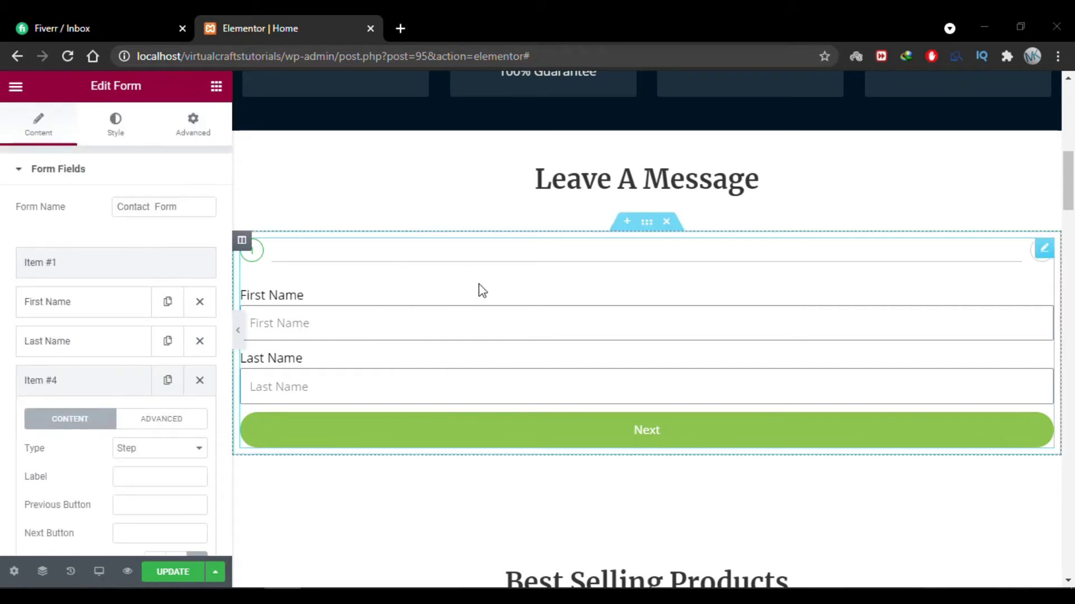
pyautogui.click(100, 271)
pyautogui.click(100, 331)
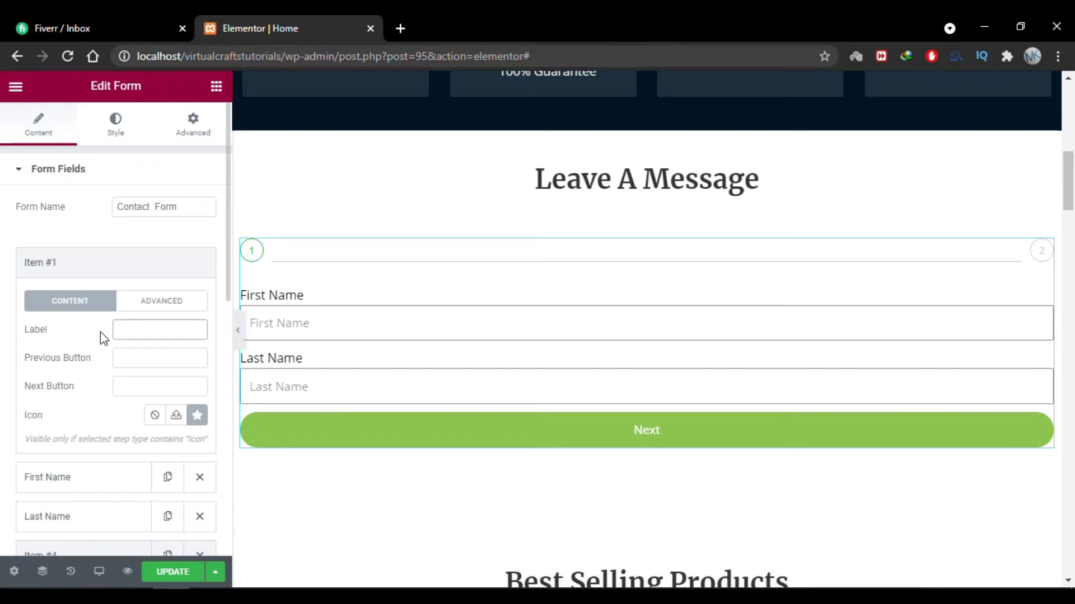
pyautogui.write('Basic Informatio')
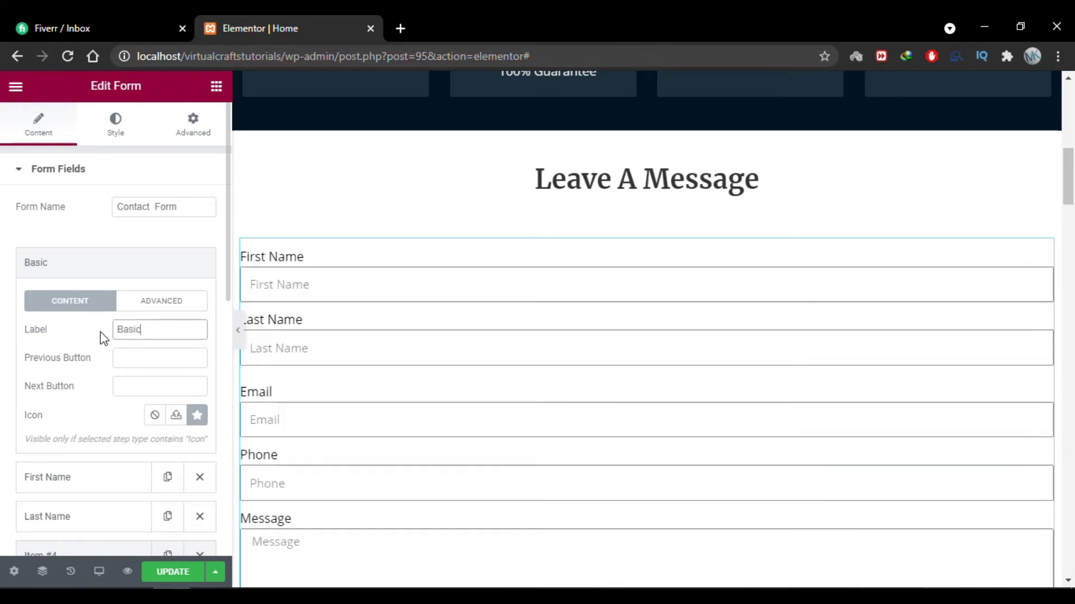
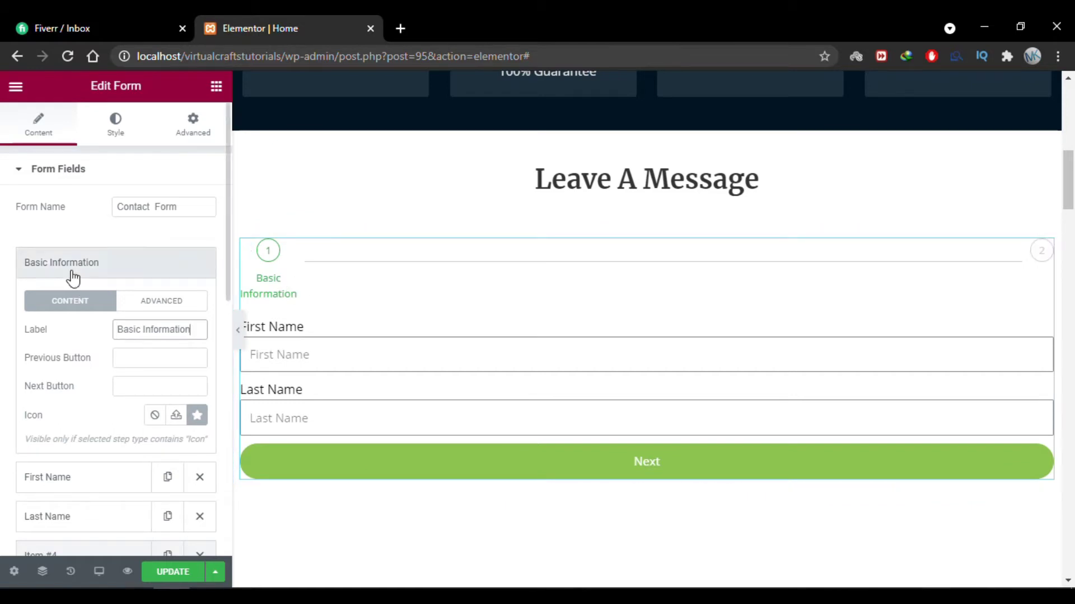
# Add a Tel field with the label 'Phone' and the placeholder 'Phone'.
pyautogui.click(103, 275)
pyautogui.scroll(-1, 3, 396)
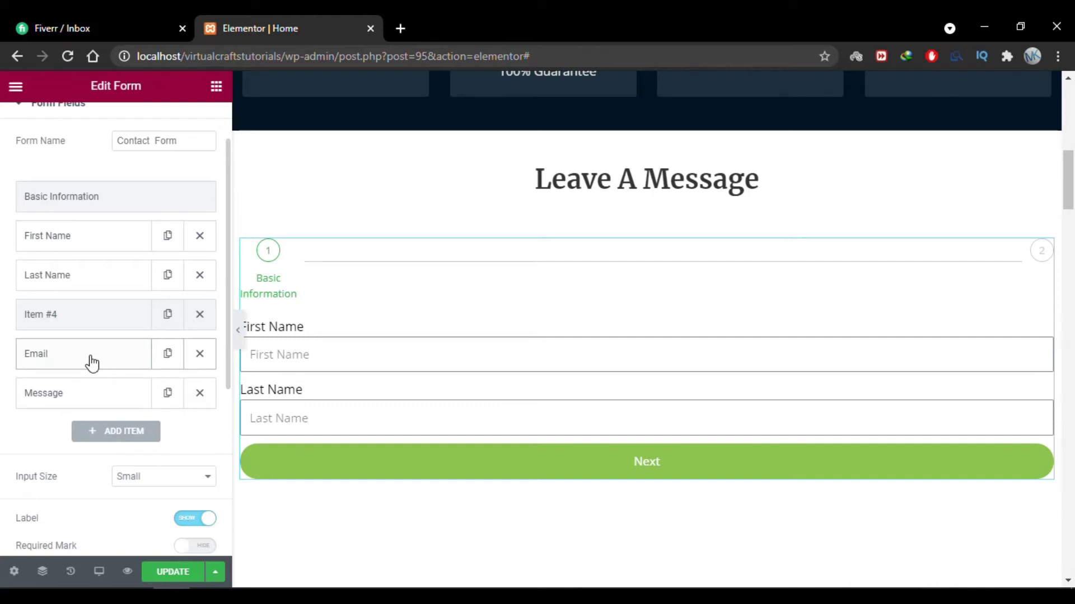
pyautogui.click(121, 433)
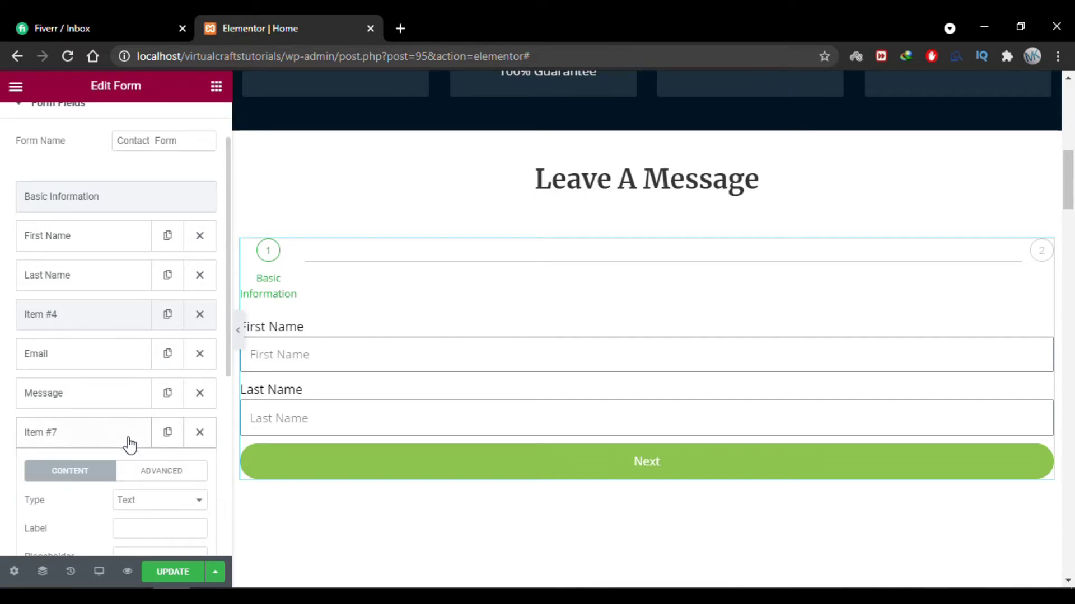
pyautogui.scroll(-2, 148, 450)
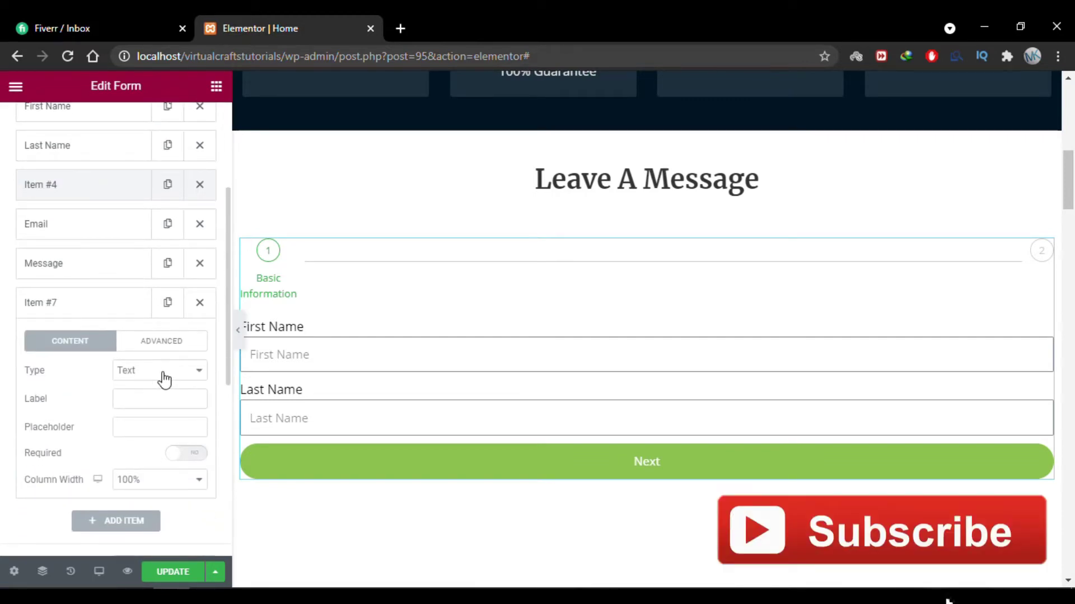
pyautogui.click(168, 373)
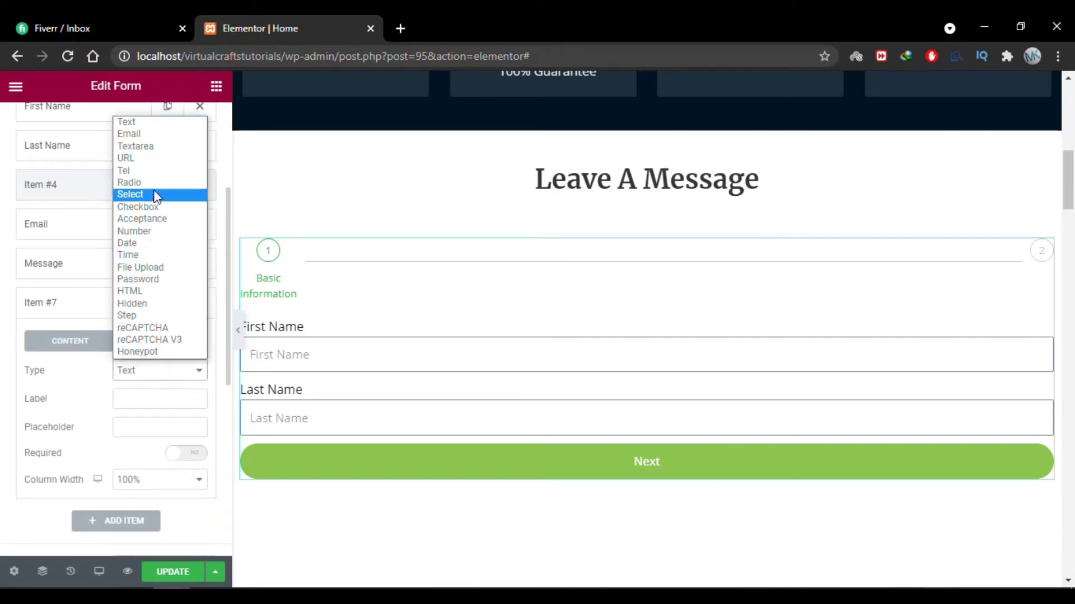
pyautogui.click(152, 171)
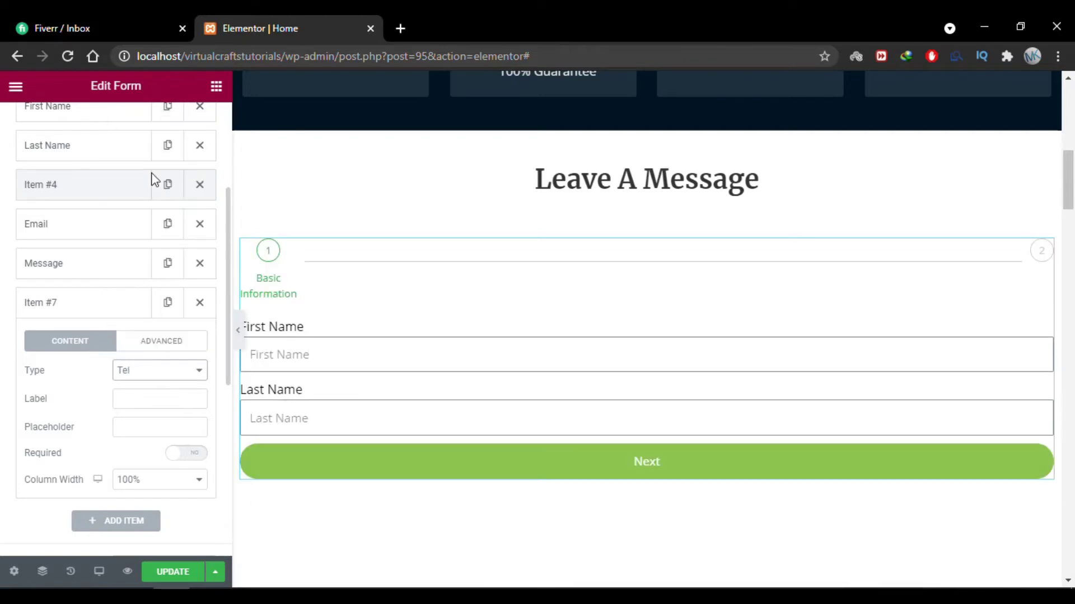
pyautogui.click(148, 397)
pyautogui.write('Phone')
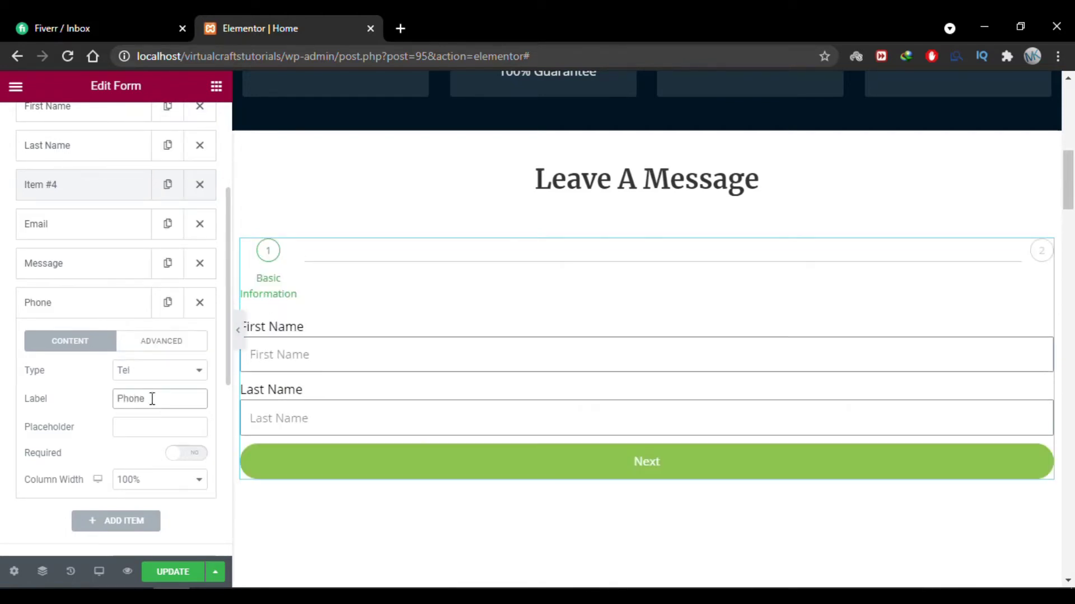
pyautogui.moveTo(151, 399); pyautogui.dragTo(85, 401)
pyautogui.hotkey('ctrl', 'c')
pyautogui.click(122, 428)
pyautogui.hotkey('ctrl', 'v')
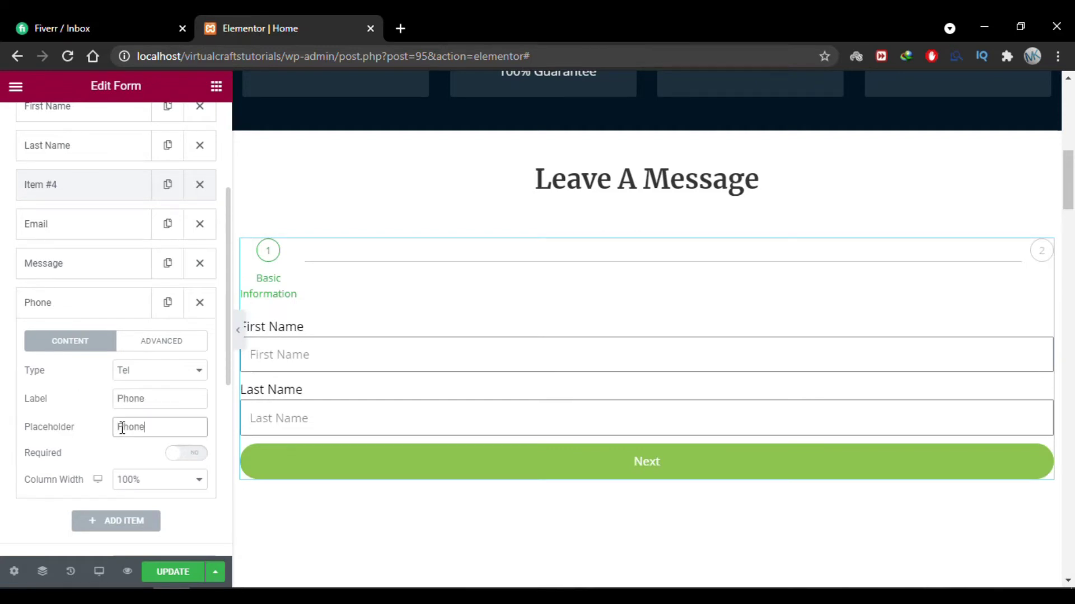
# Move the Phone field up between Email and Message.
pyautogui.click(93, 307)
pyautogui.scroll(2, 2, 312)
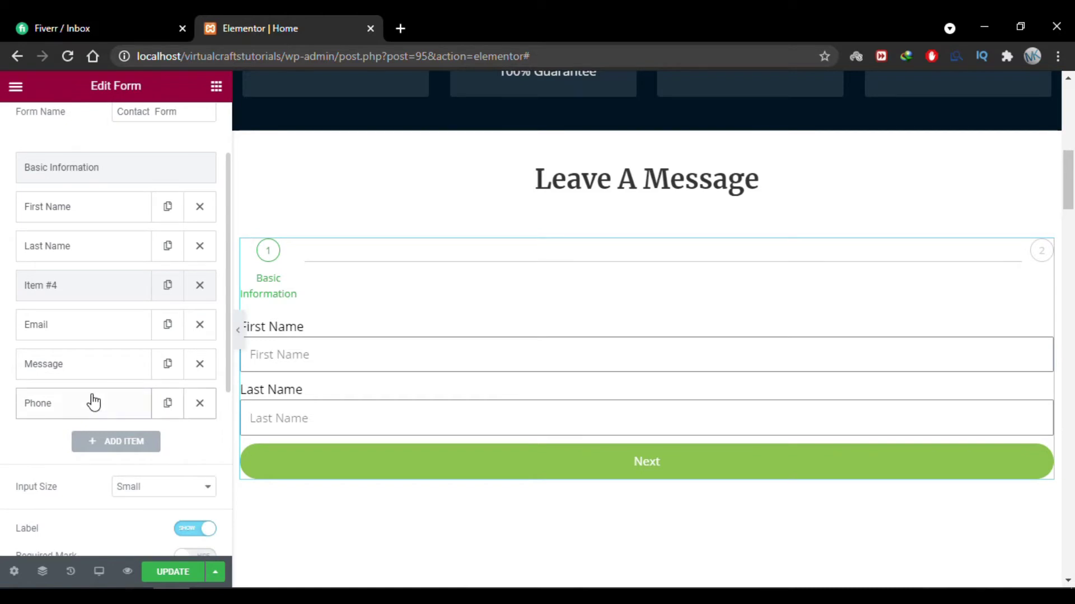
pyautogui.moveTo(92, 403); pyautogui.dragTo(84, 353)
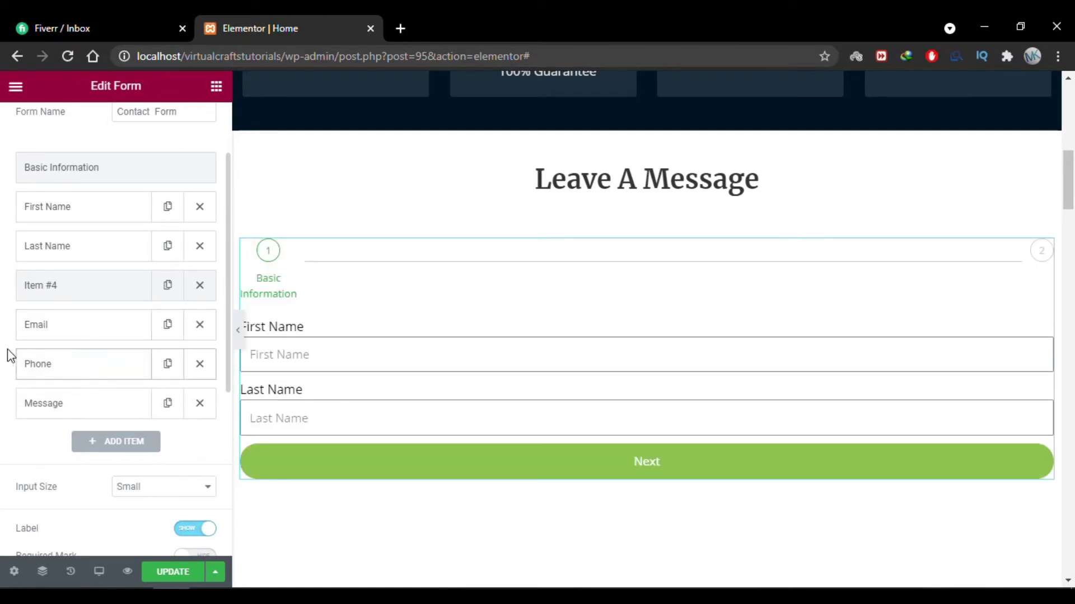
# Add a new Step item and place it just before the Message field.
pyautogui.click(136, 446)
pyautogui.scroll(-2, 140, 462)
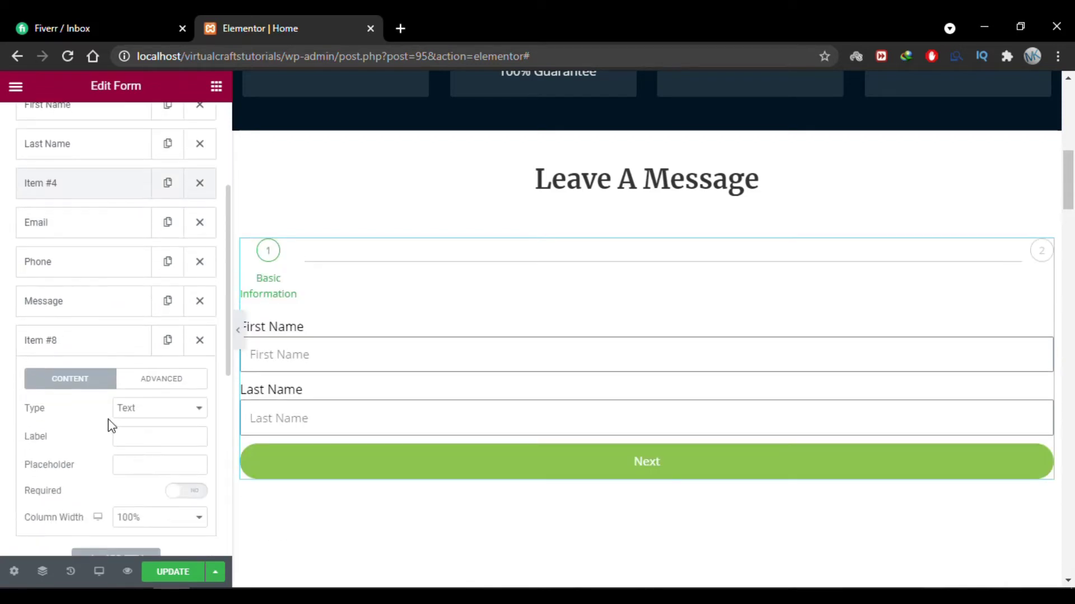
pyautogui.click(159, 409)
pyautogui.click(147, 353)
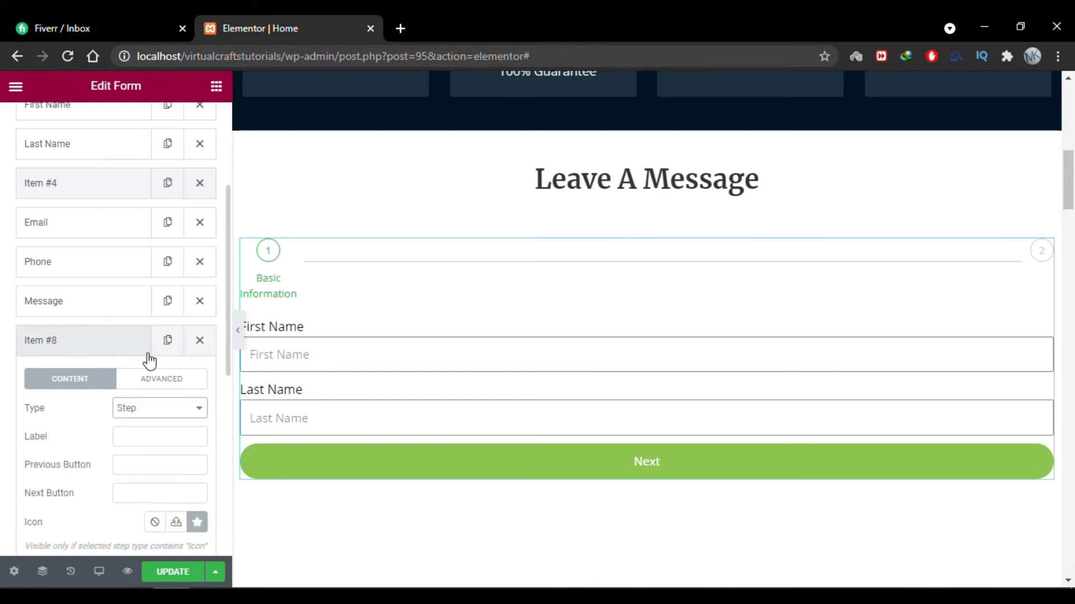
pyautogui.scroll(1, 85, 376)
pyautogui.click(85, 376)
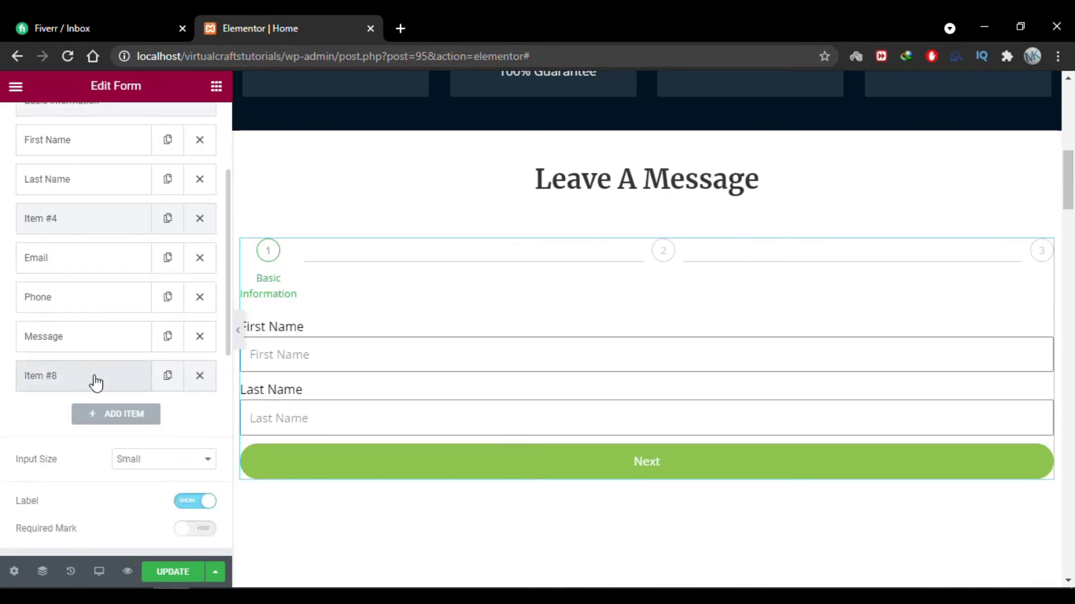
pyautogui.moveTo(82, 376); pyautogui.dragTo(77, 337)
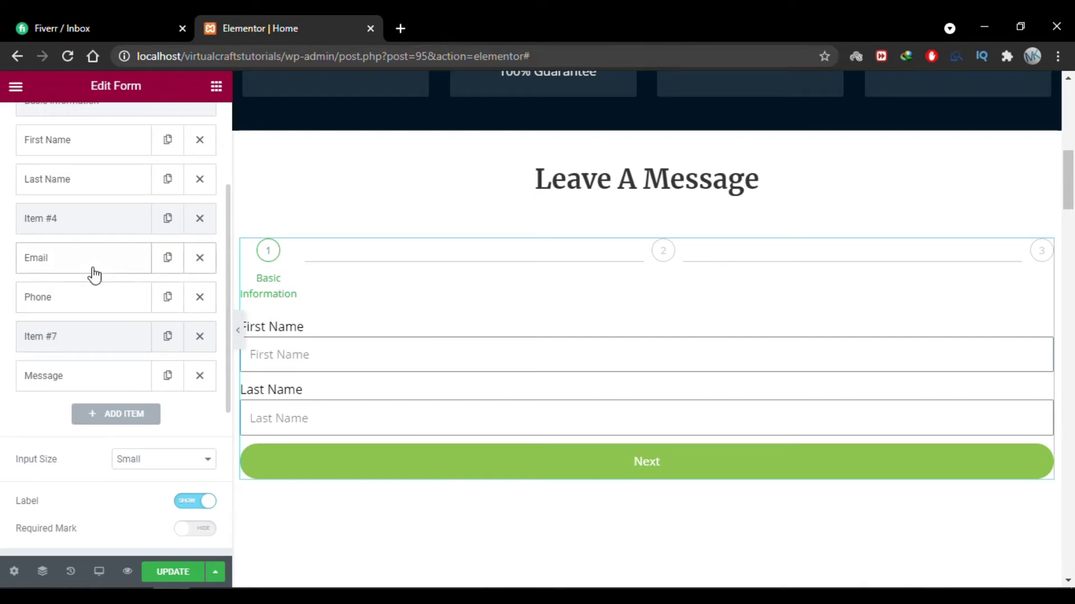
# Label the Item #4 step 'Contact Information'.
pyautogui.scroll(2, 92, 274)
pyautogui.scroll(1, 94, 275)
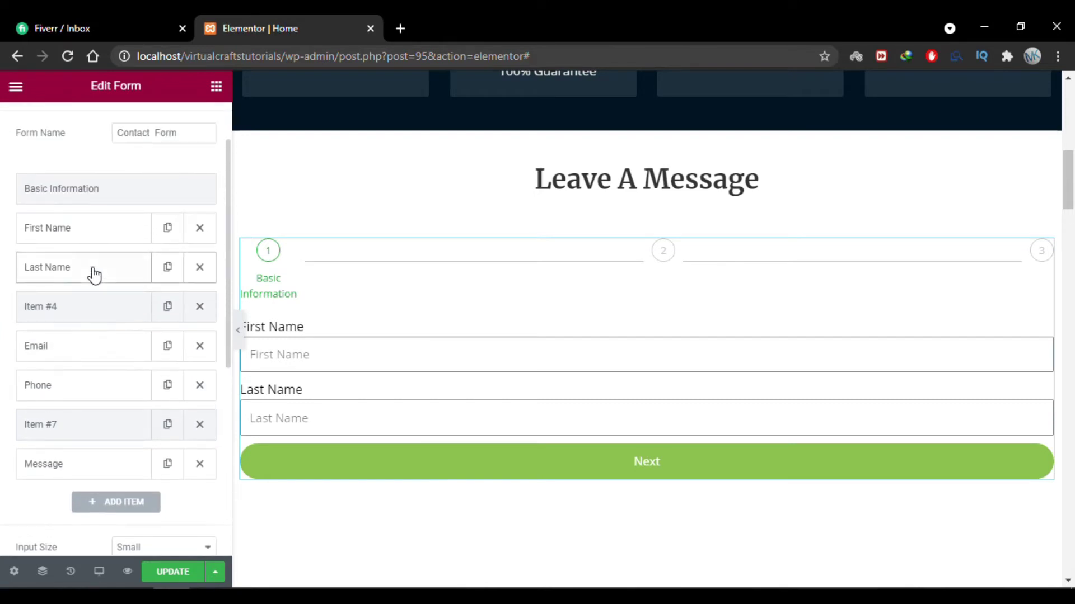
pyautogui.click(93, 319)
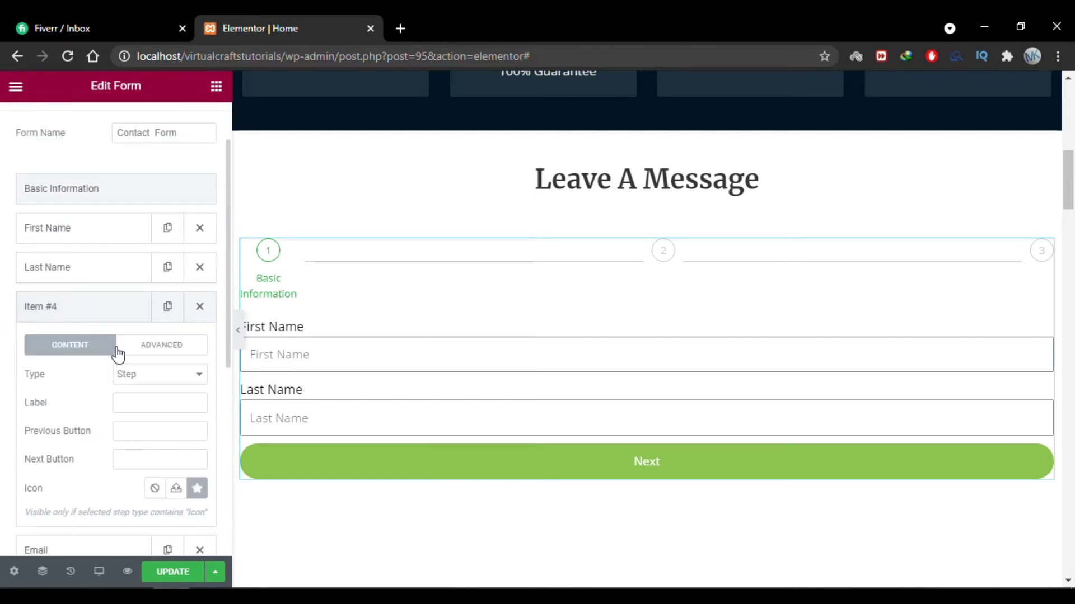
pyautogui.click(139, 402)
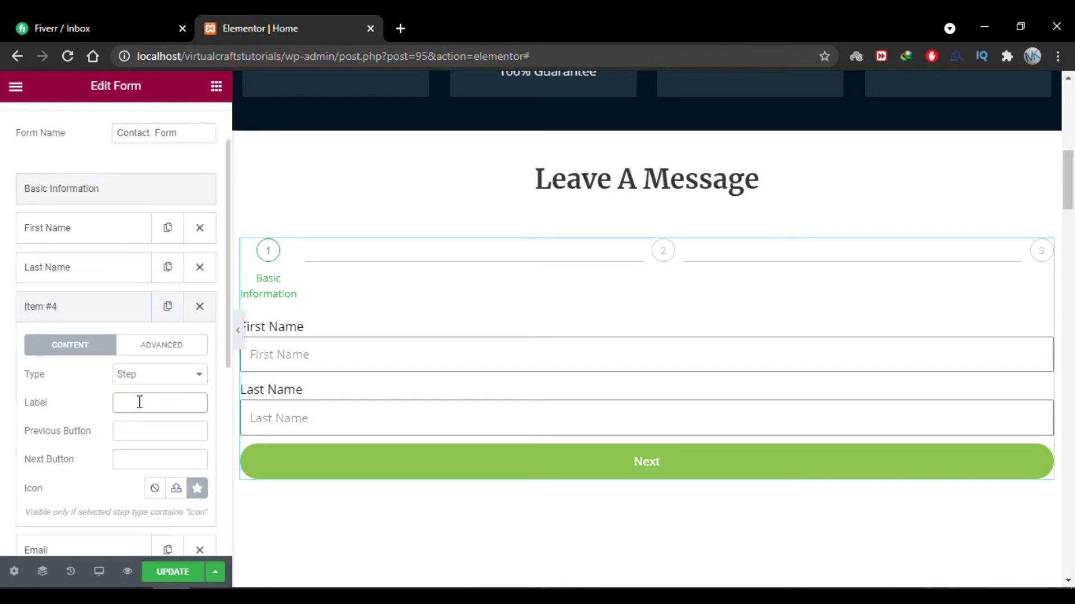
pyautogui.write('Contact Informa')
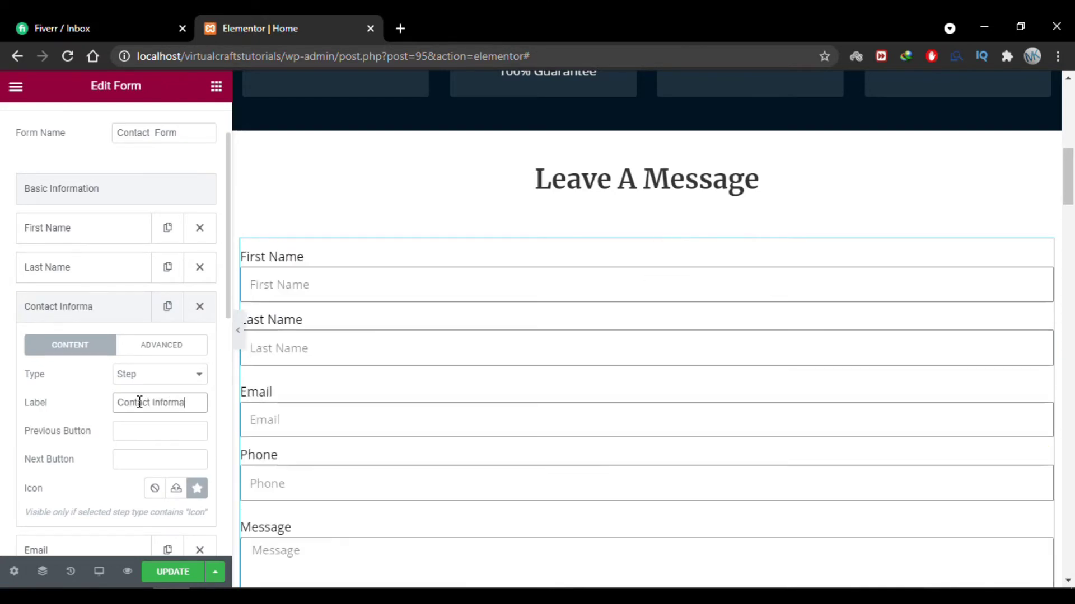
pyautogui.write('tion')
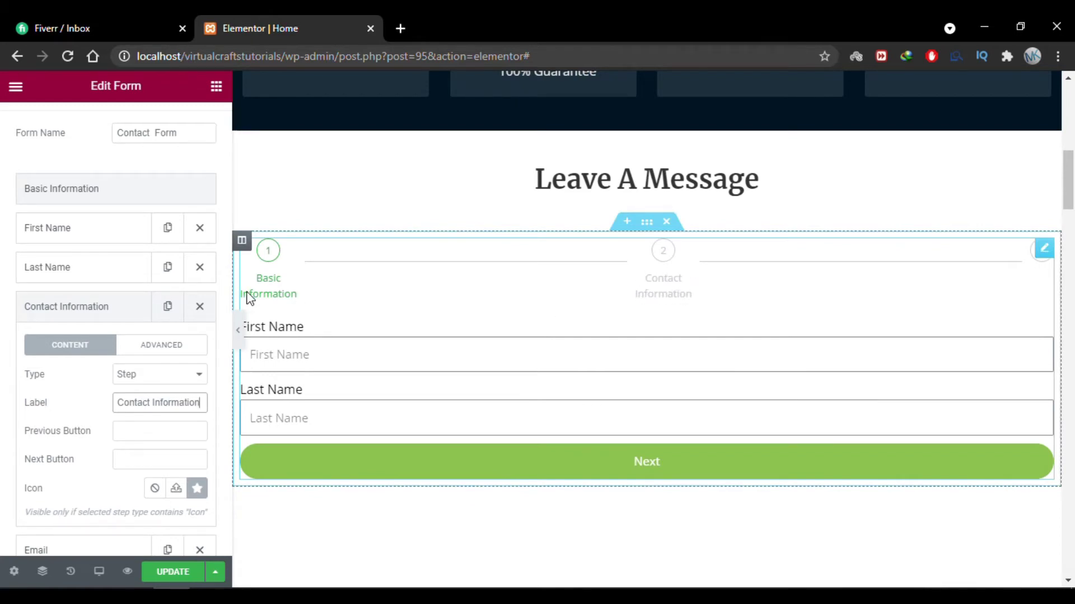
pyautogui.click(86, 323)
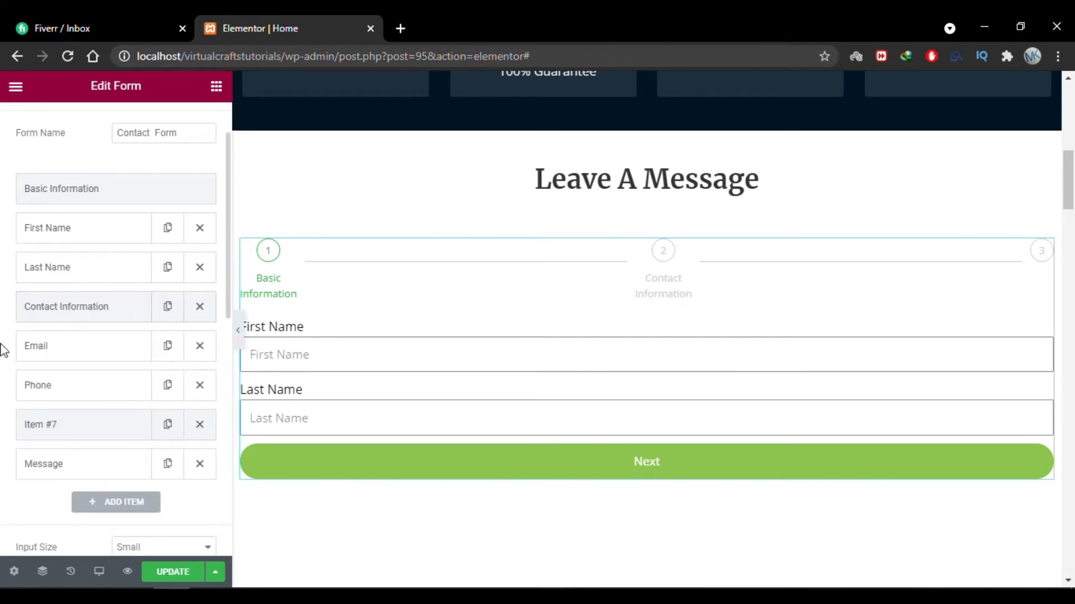
# Label the Item #7 step 'Your Message'.
pyautogui.scroll(-2, 100, 380)
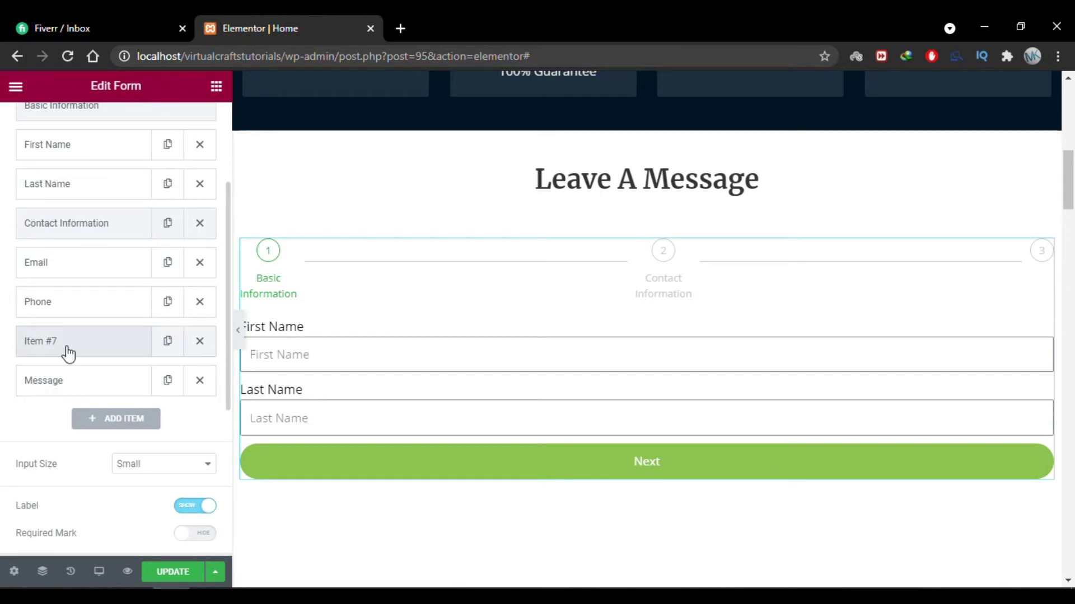
pyautogui.click(68, 353)
pyautogui.click(140, 433)
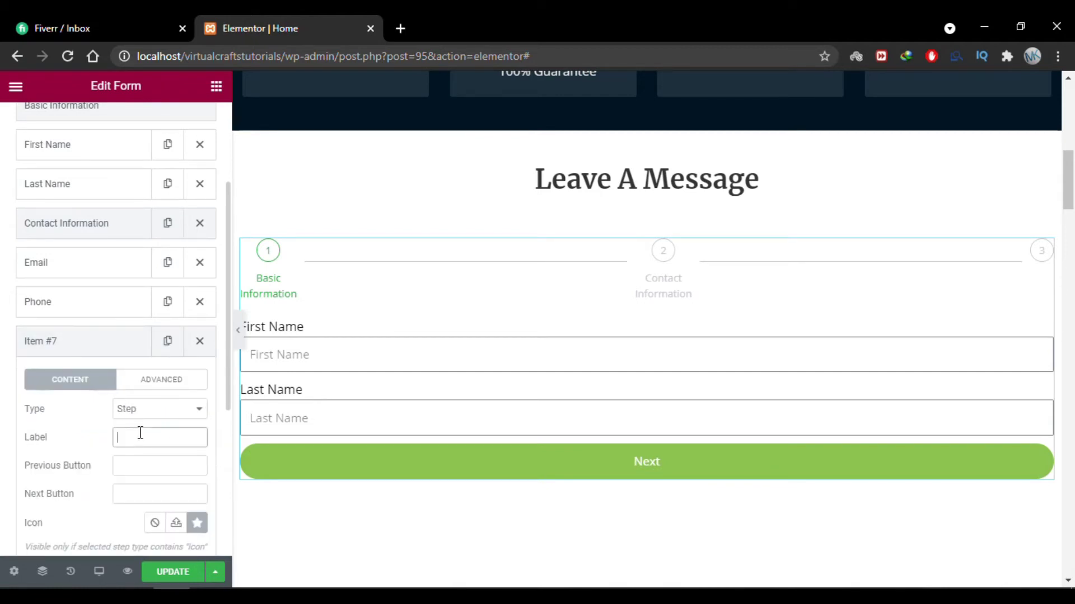
pyautogui.write('Your Message')
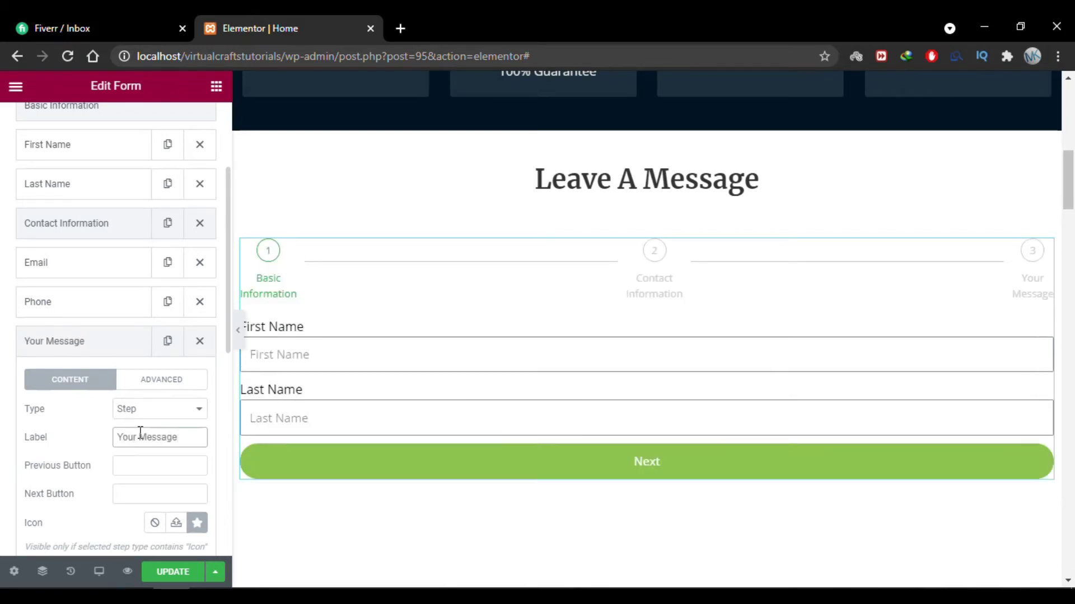
pyautogui.click(525, 454)
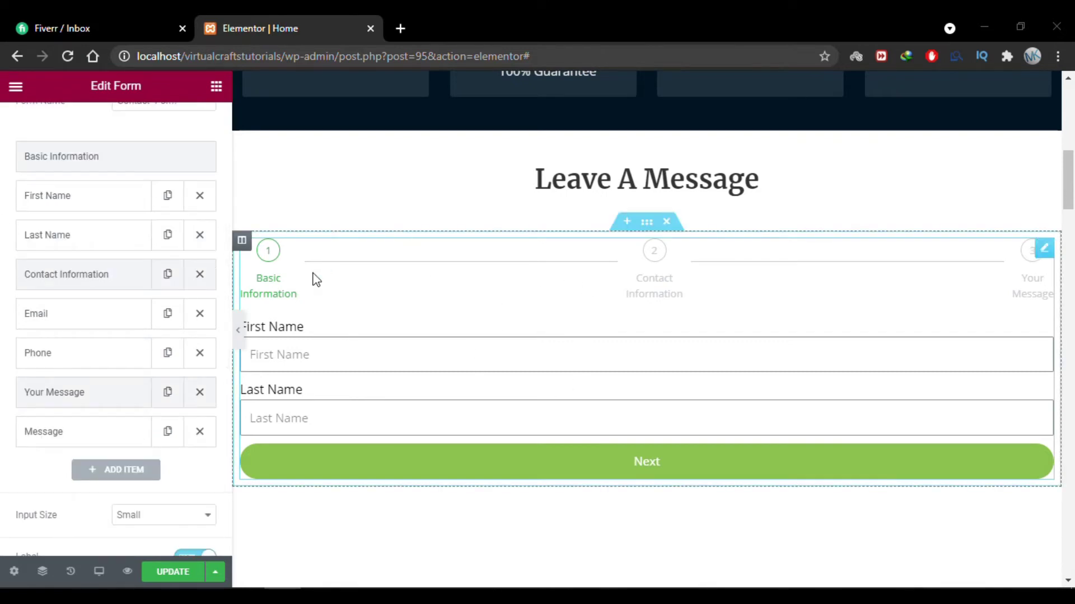
# Set the Basic Information step's Next Button text to 'Next', replacing 'Proceed'.
pyautogui.click(135, 154)
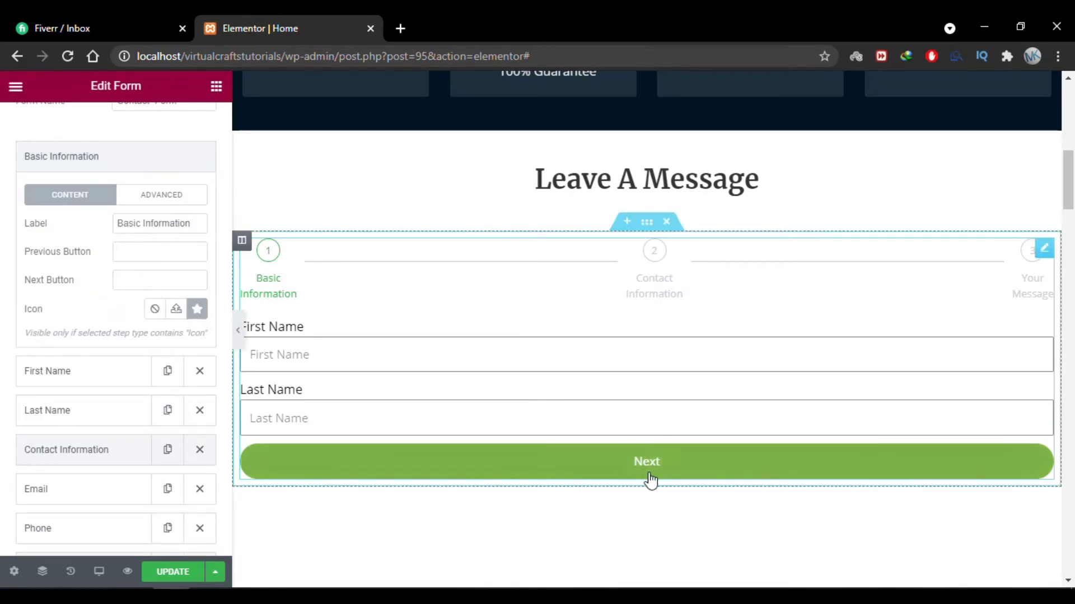
pyautogui.click(143, 286)
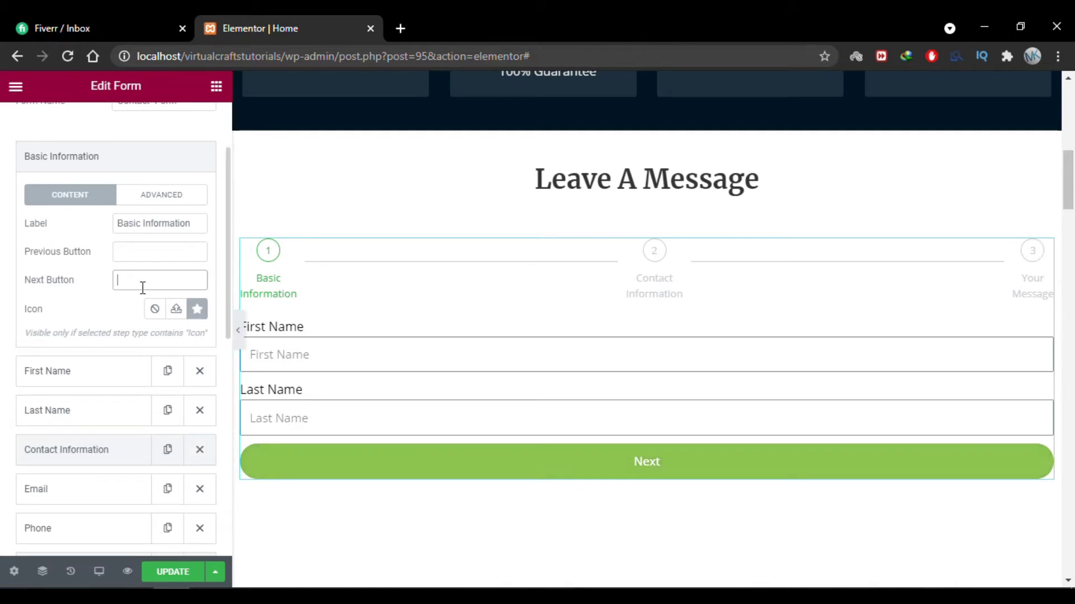
pyautogui.write('Proceed')
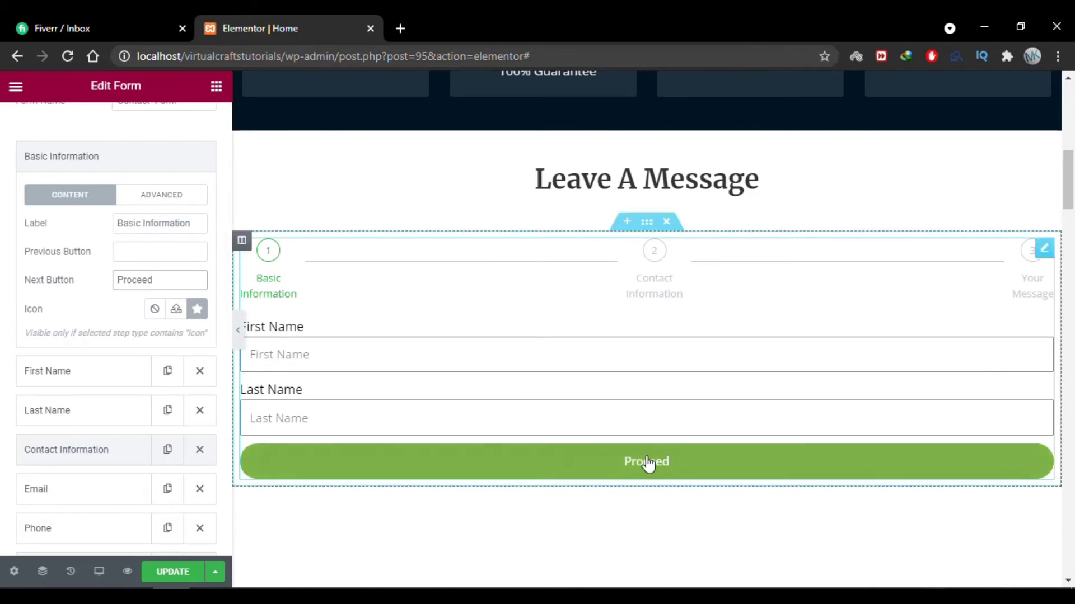
pyautogui.click(68, 282)
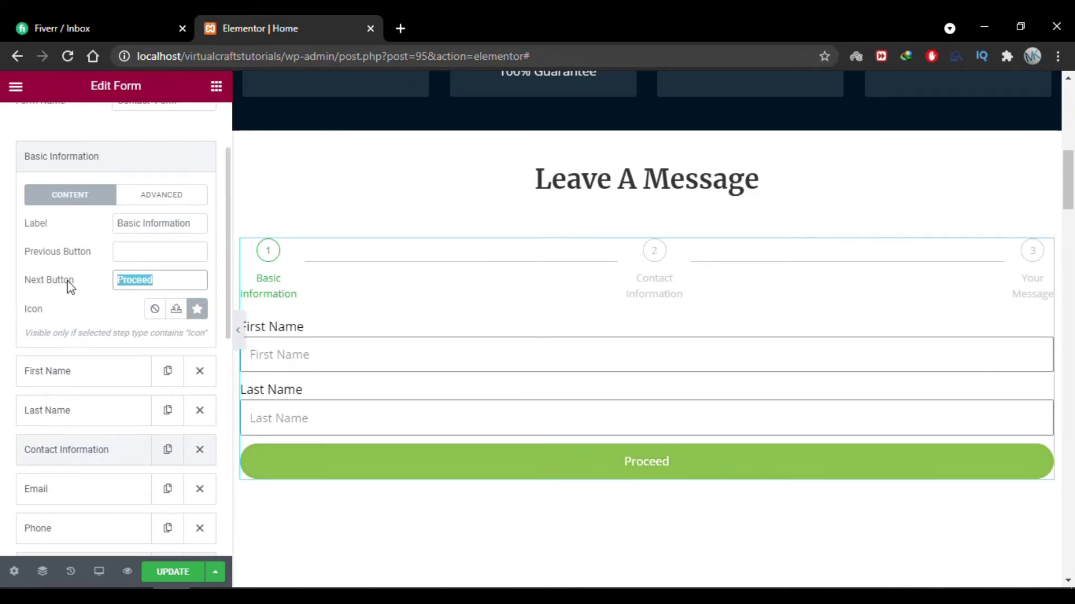
pyautogui.write('Next')
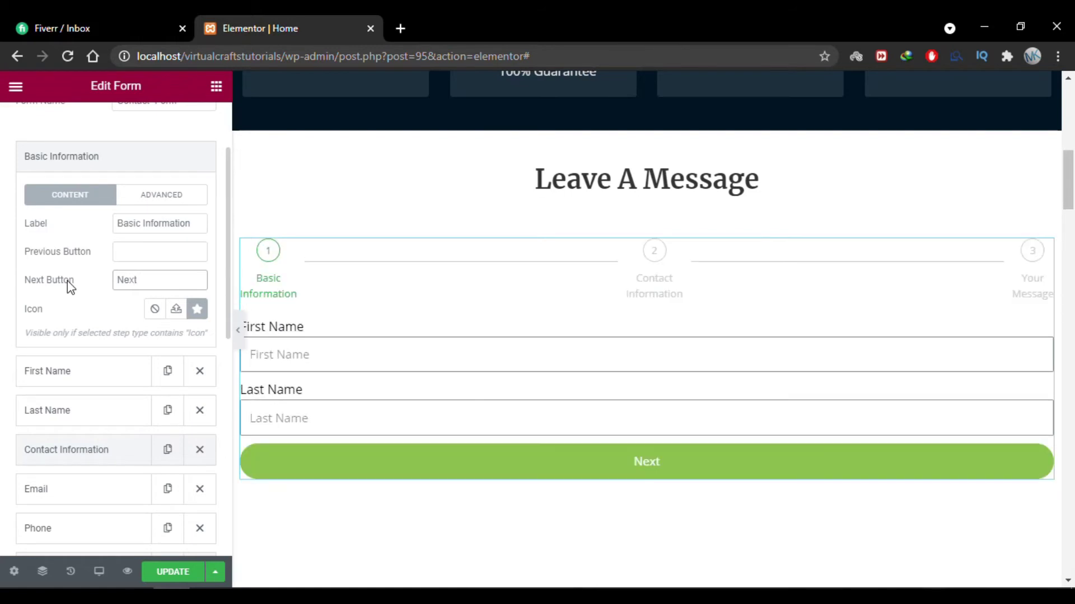
pyautogui.scroll(2, 50, 414)
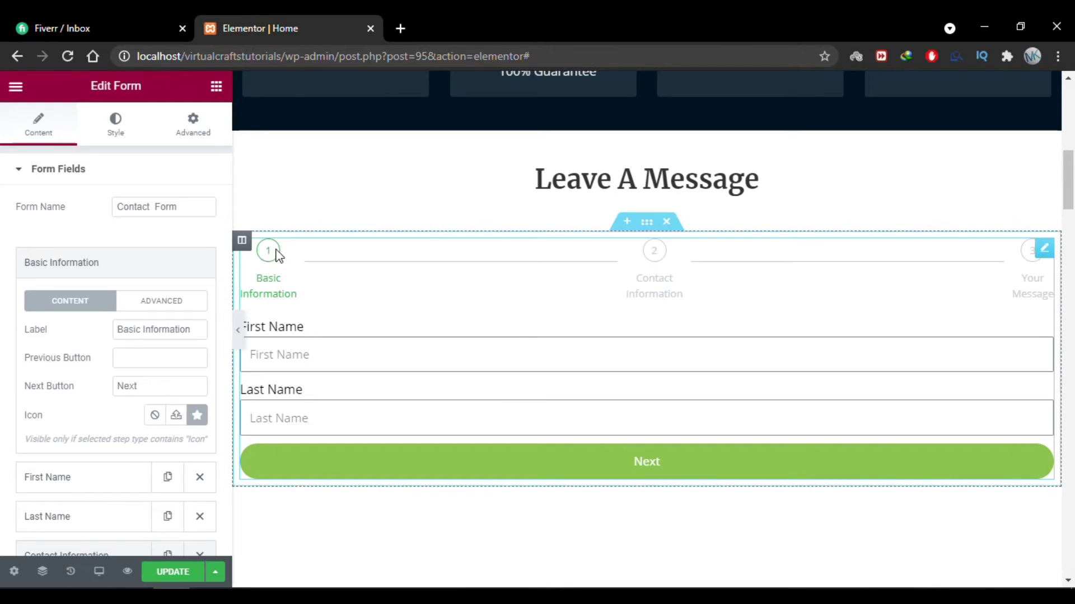
# Try each step indicator type, then settle on Icon & Text.
pyautogui.click(47, 273)
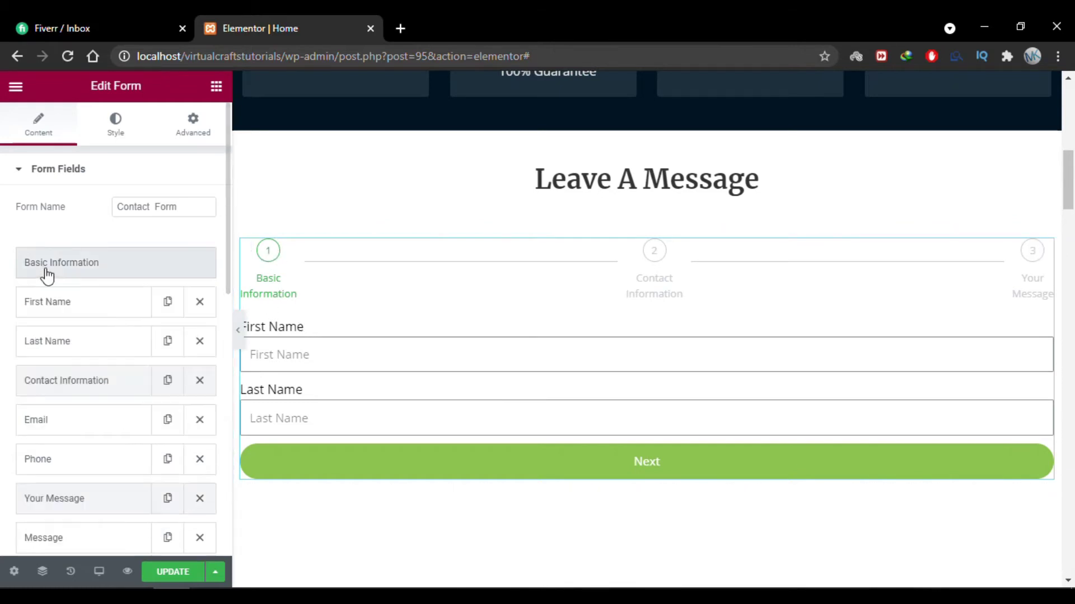
pyautogui.scroll(-8, 3, 353)
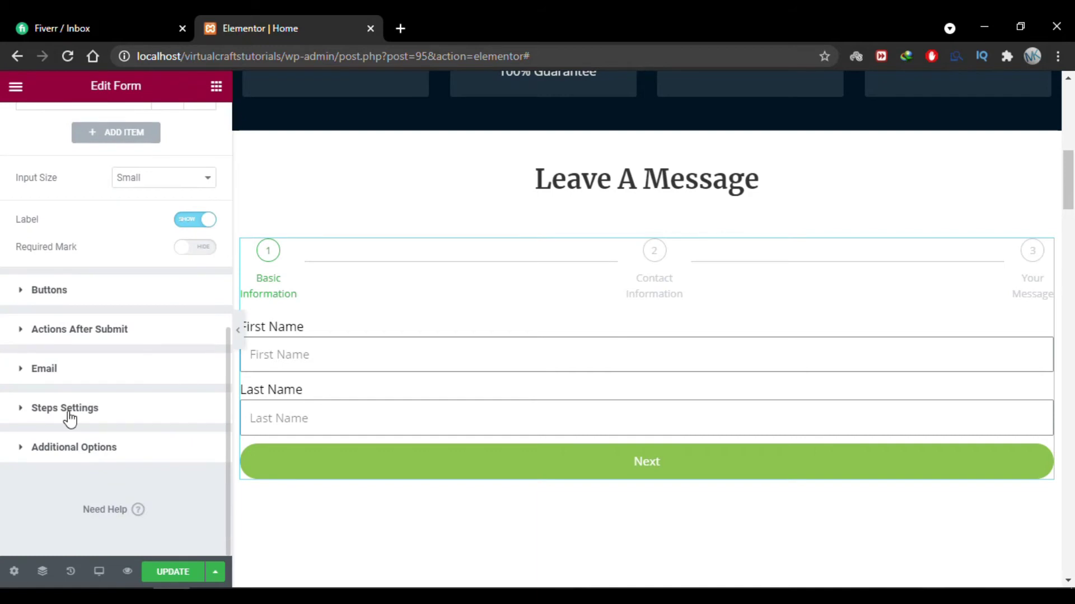
pyautogui.click(65, 409)
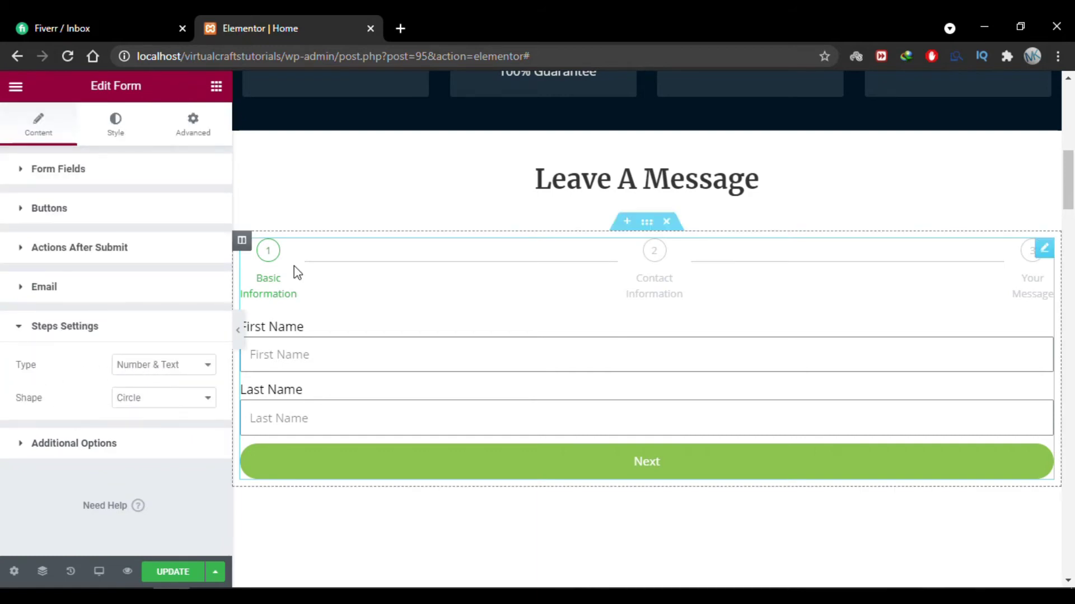
pyautogui.click(207, 366)
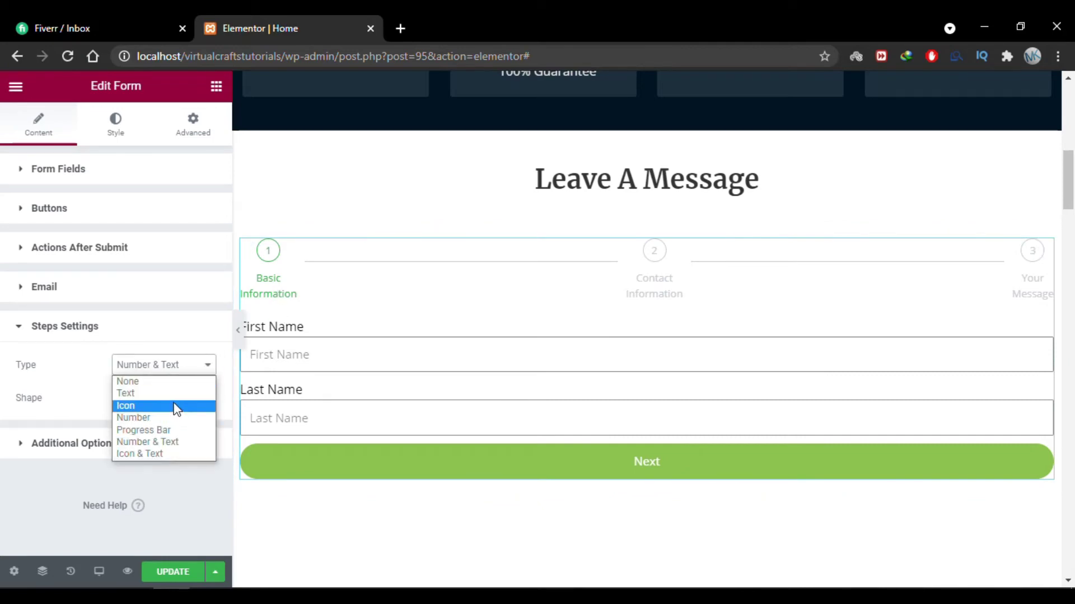
pyautogui.click(175, 407)
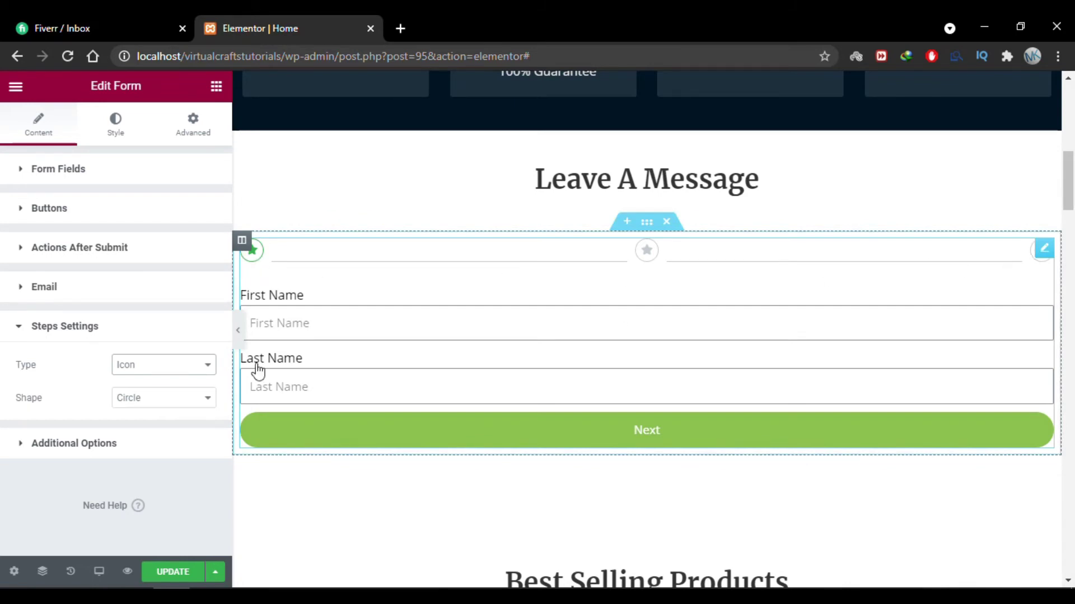
pyautogui.click(178, 367)
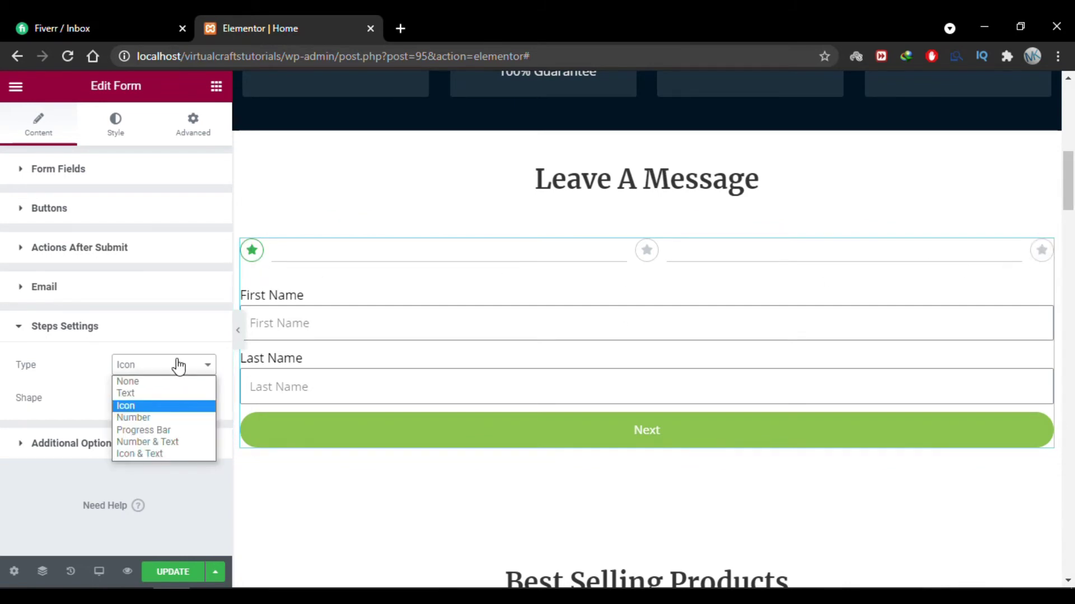
pyautogui.click(182, 423)
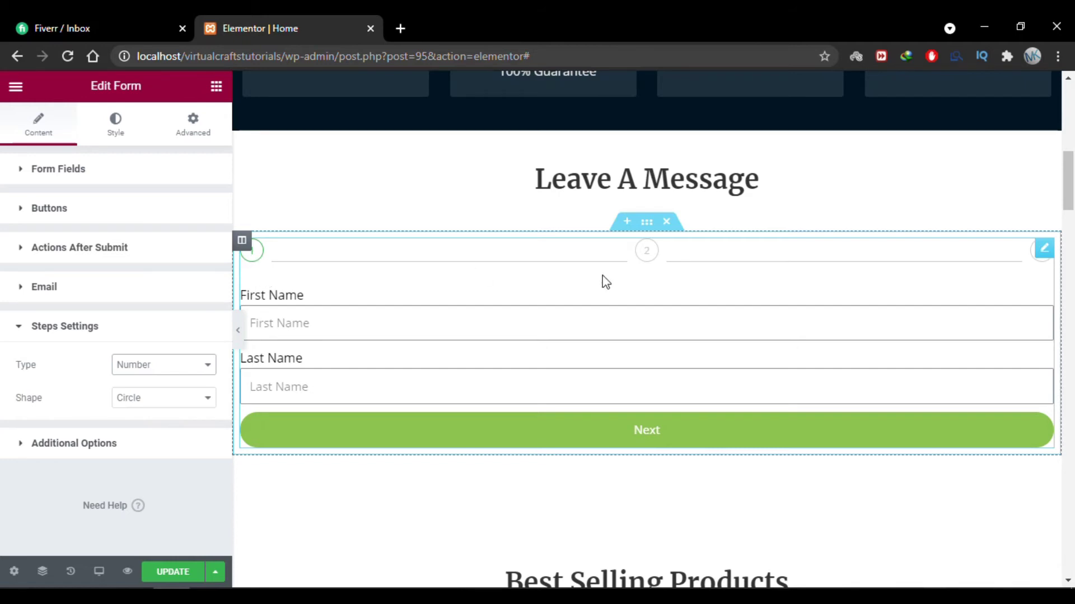
pyautogui.click(166, 370)
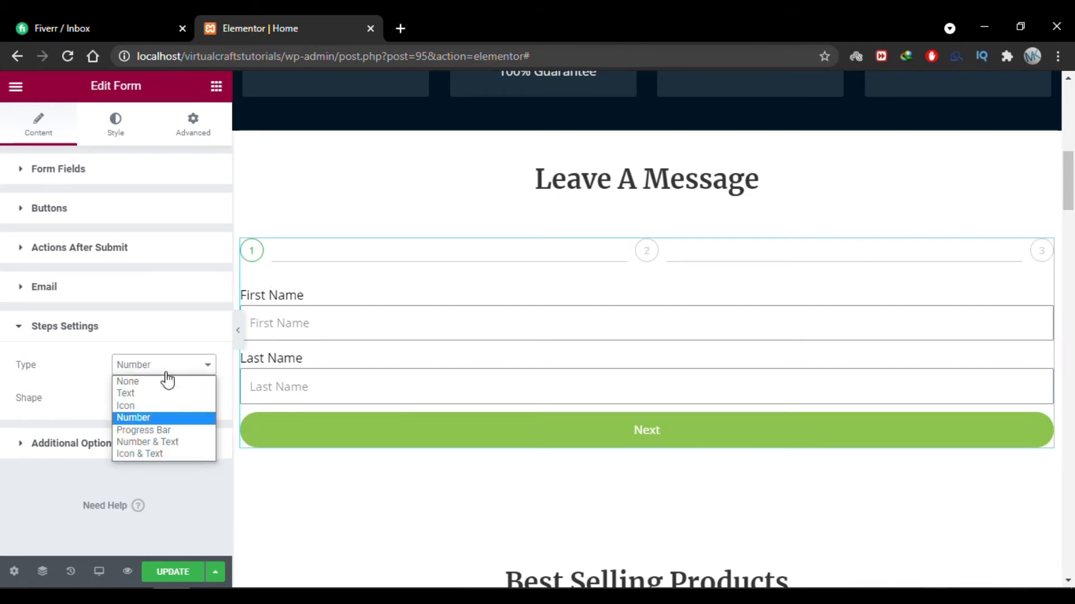
pyautogui.click(187, 431)
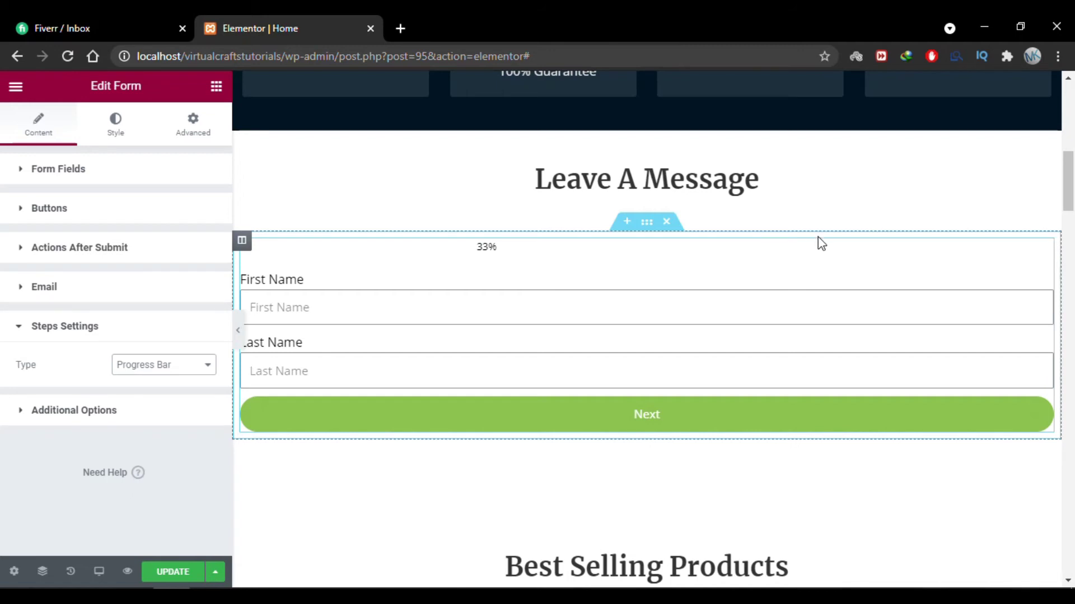
pyautogui.click(191, 368)
pyautogui.click(179, 442)
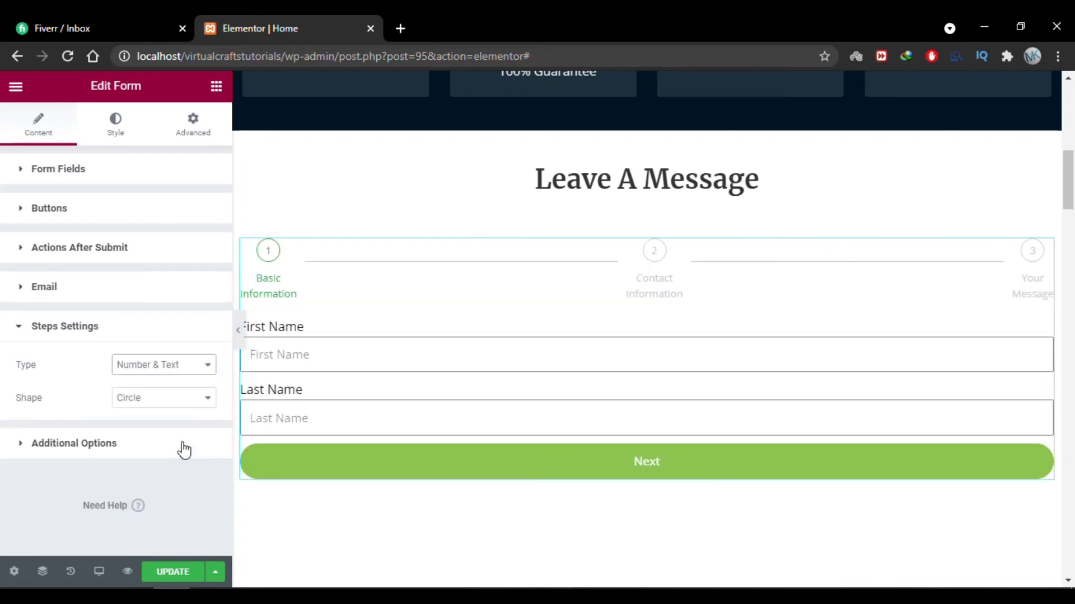
pyautogui.click(168, 366)
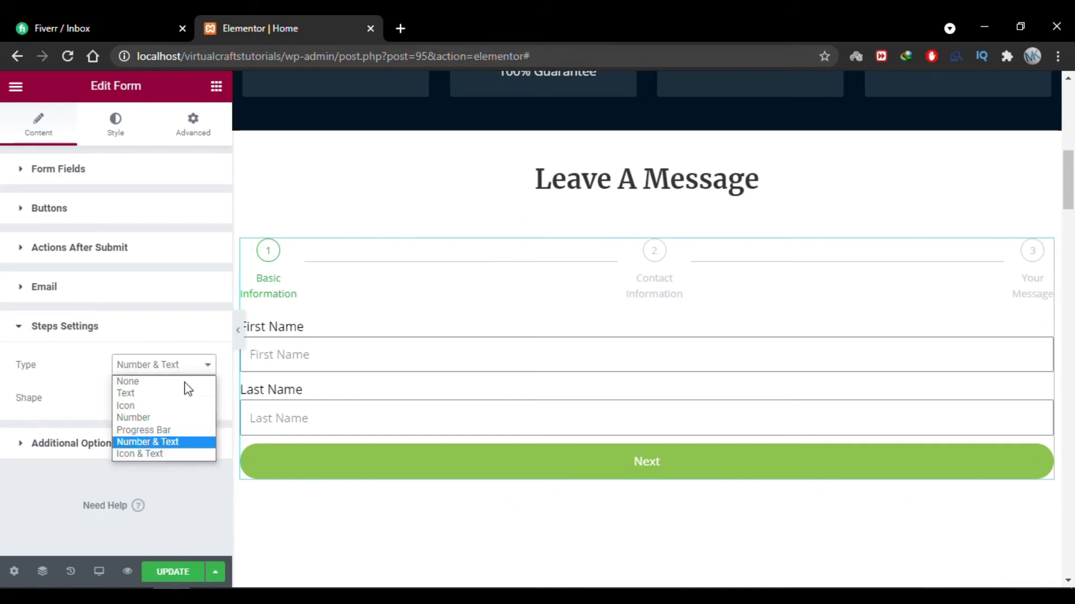
pyautogui.click(170, 453)
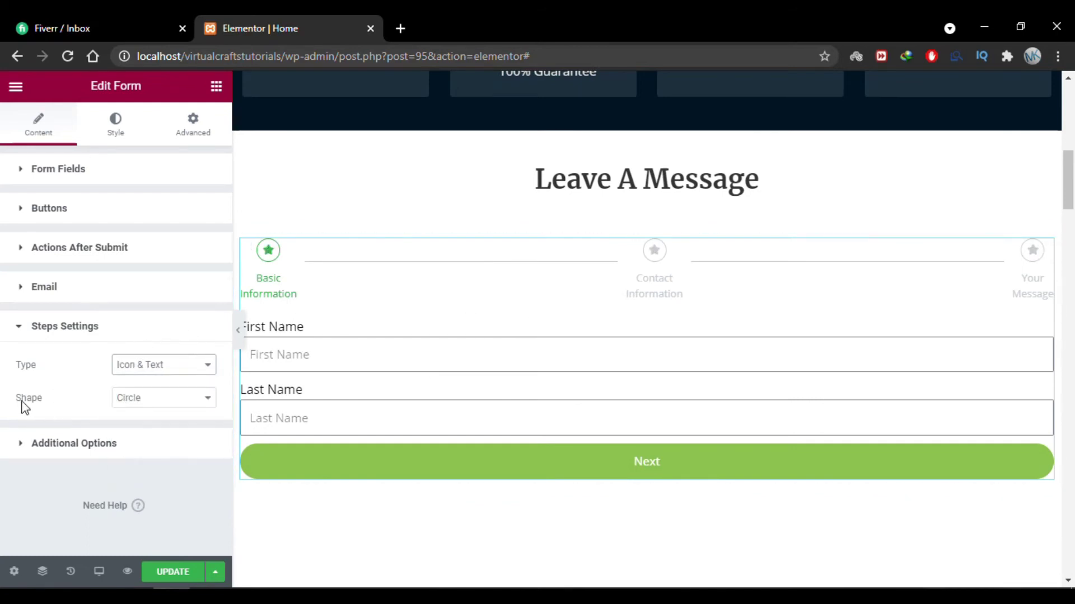
# Try the Square and Rounded step shapes, then set the shape to Circle.
pyautogui.click(142, 403)
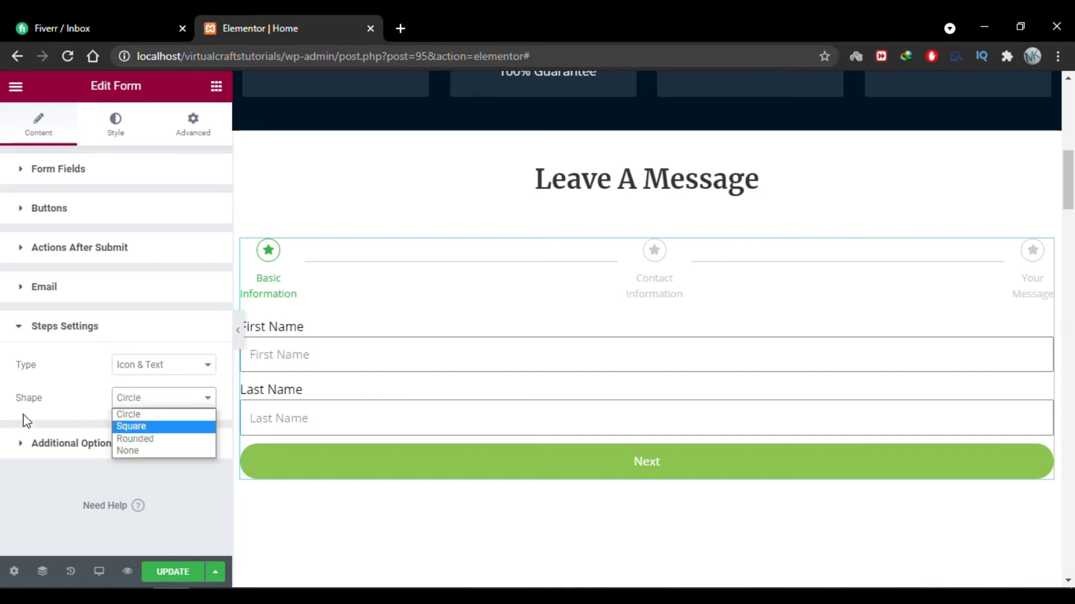
pyautogui.click(132, 427)
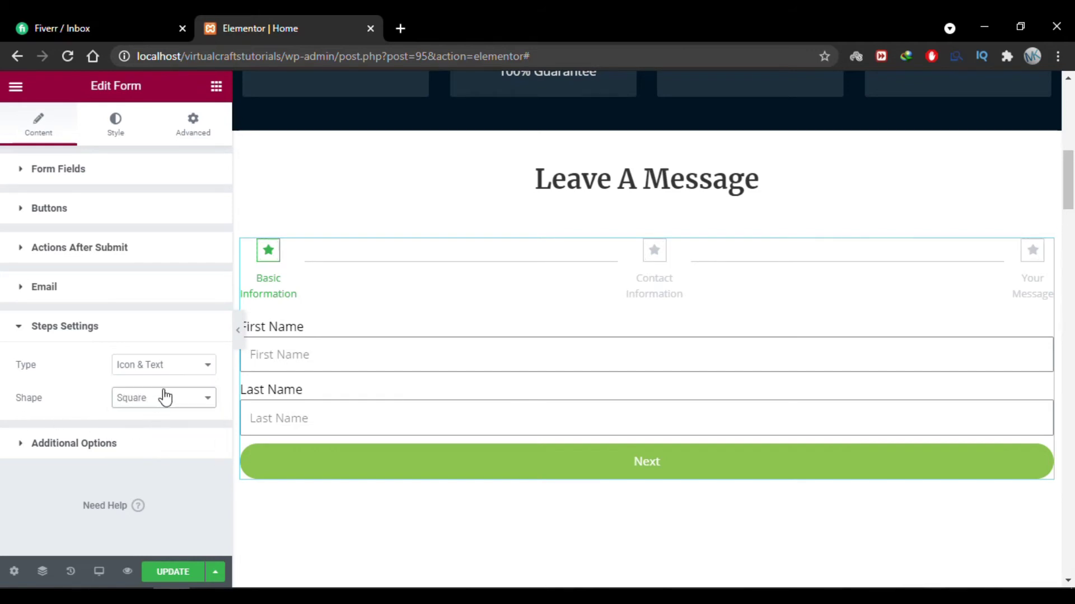
pyautogui.click(165, 402)
pyautogui.click(160, 435)
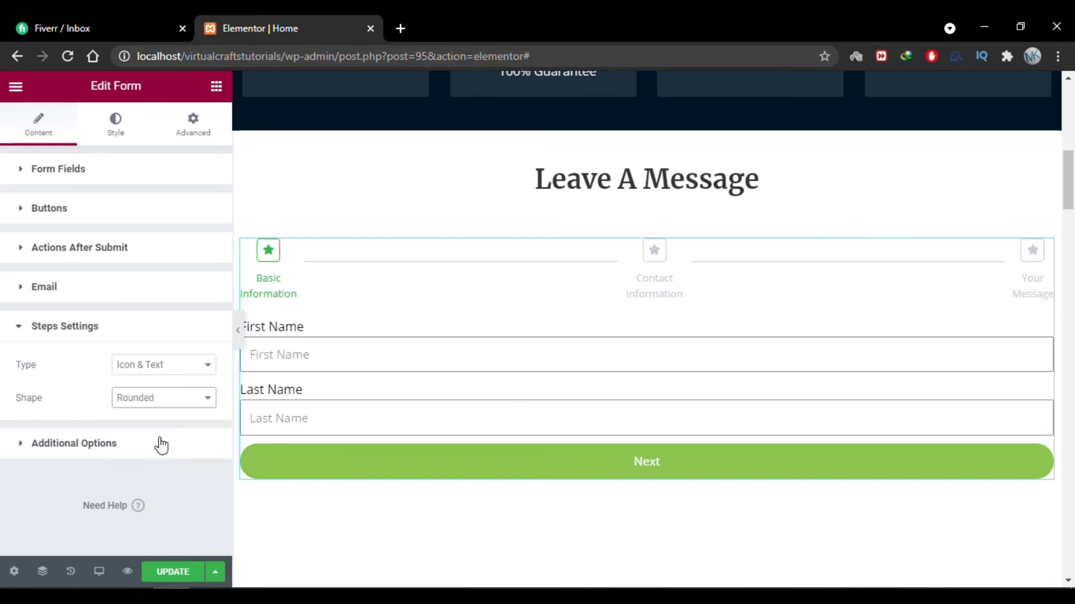
pyautogui.click(190, 407)
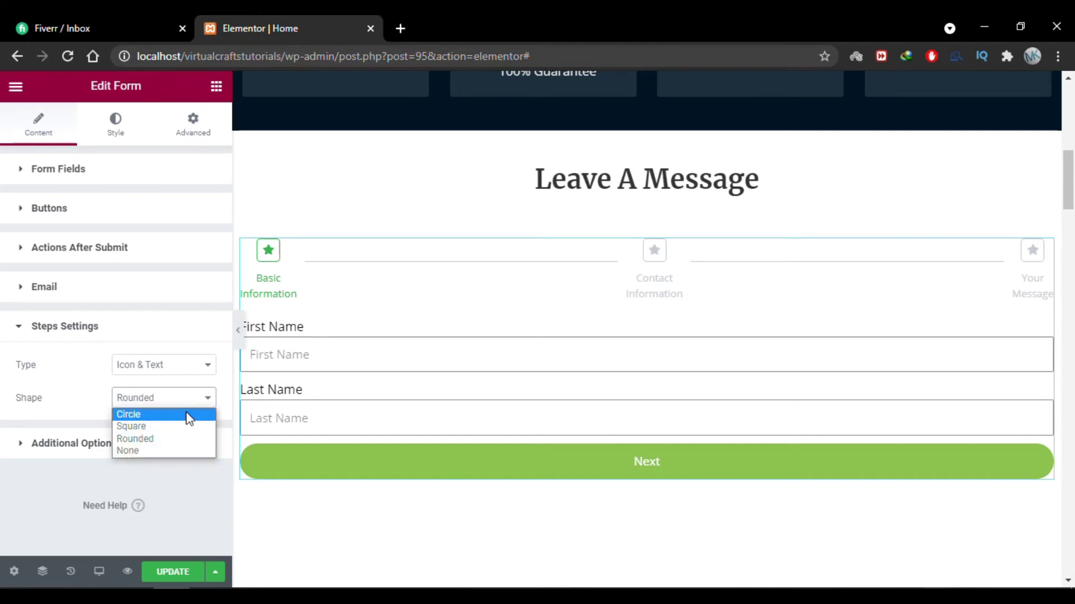
pyautogui.click(190, 415)
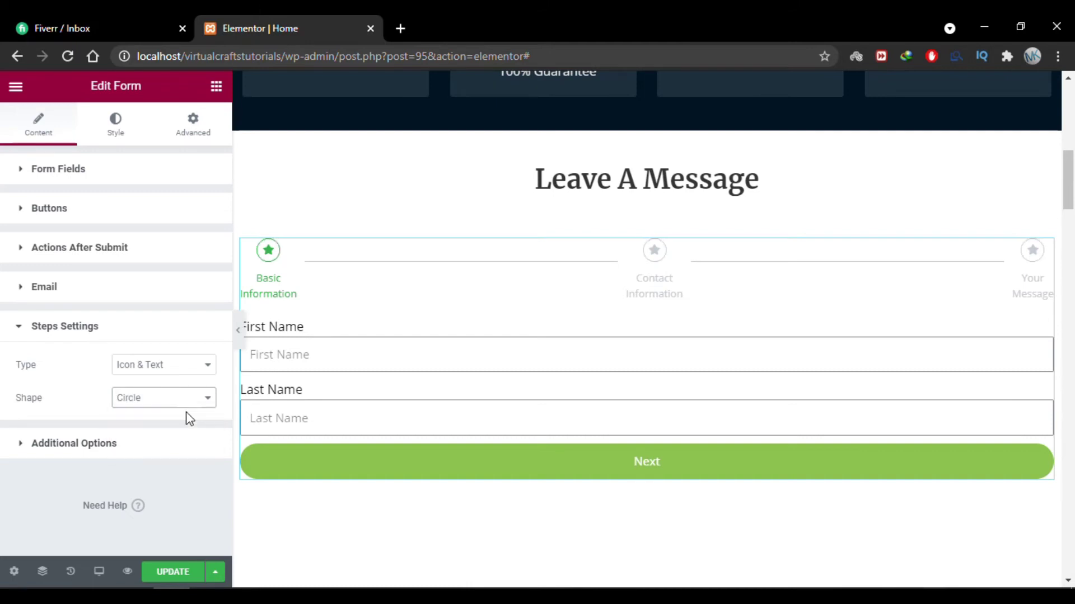
pyautogui.click(48, 333)
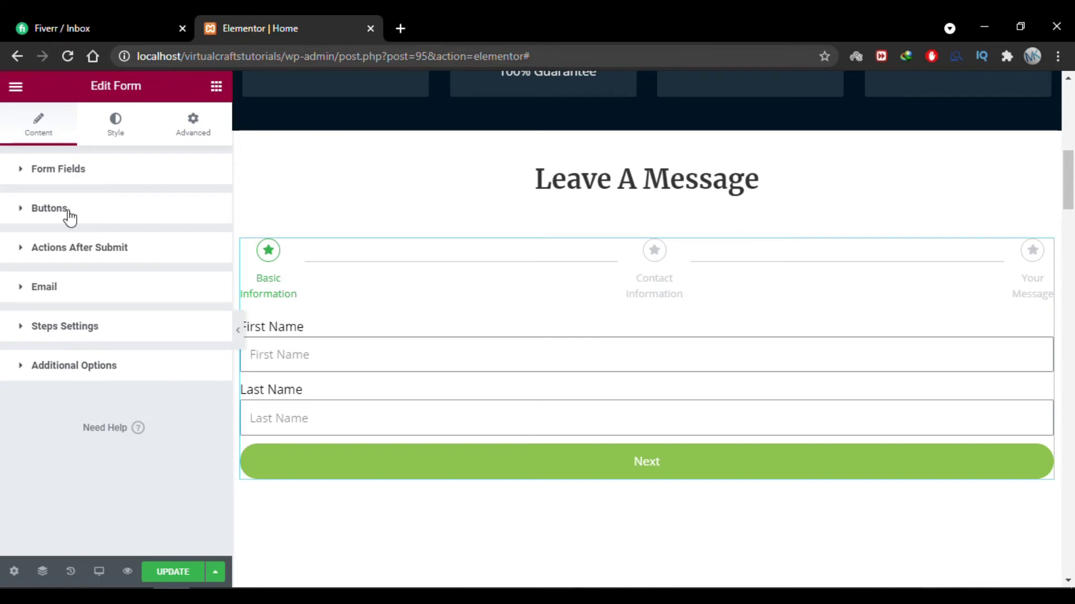
# Give the Basic Information step the Caret square-right icon from the icon library.
pyautogui.click(69, 177)
pyautogui.click(109, 270)
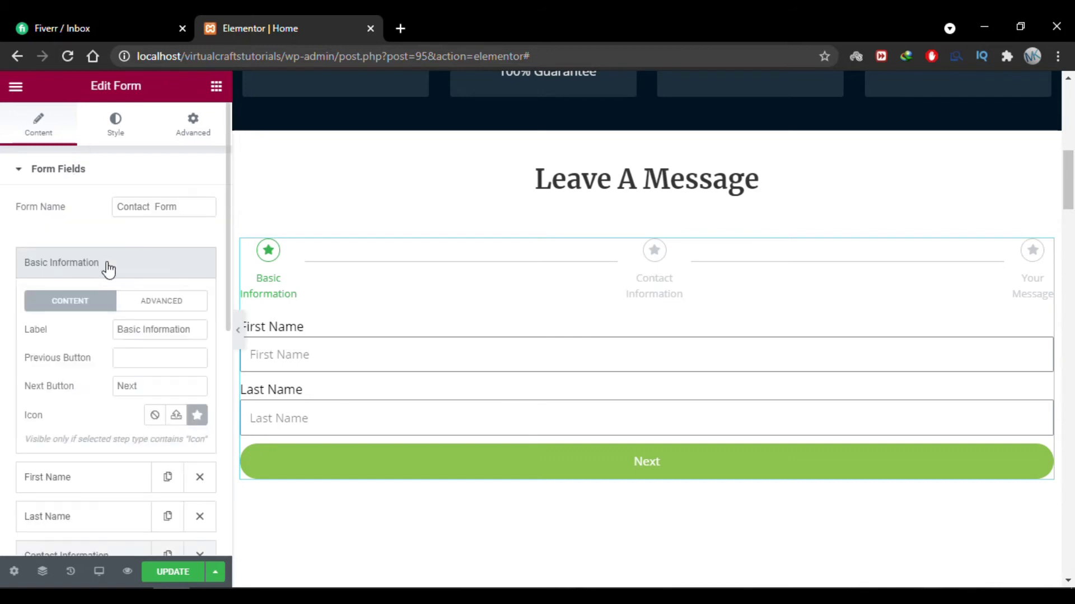
pyautogui.click(197, 415)
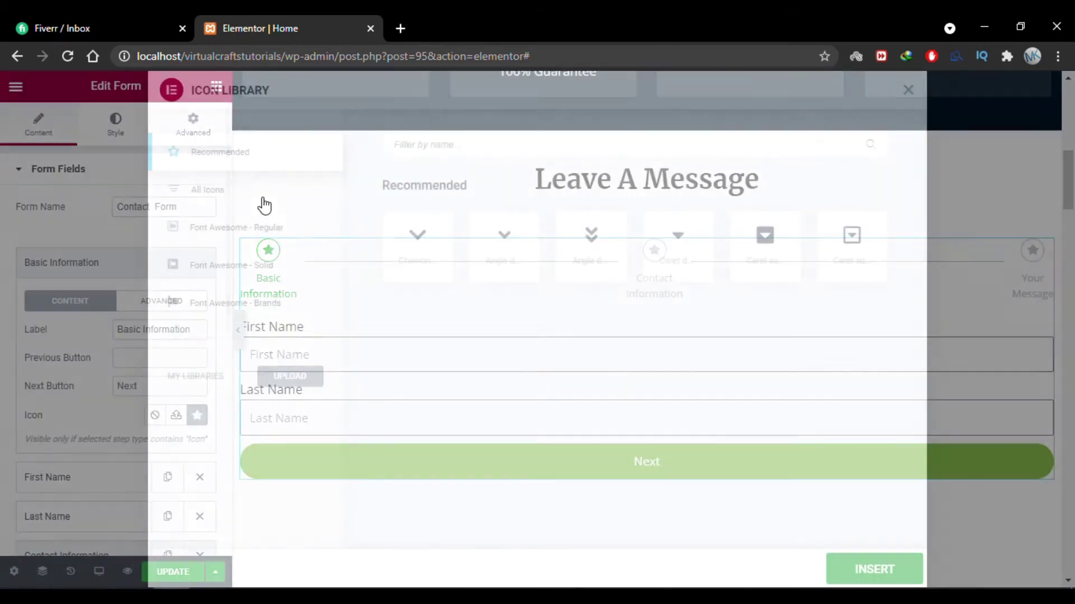
pyautogui.click(233, 205)
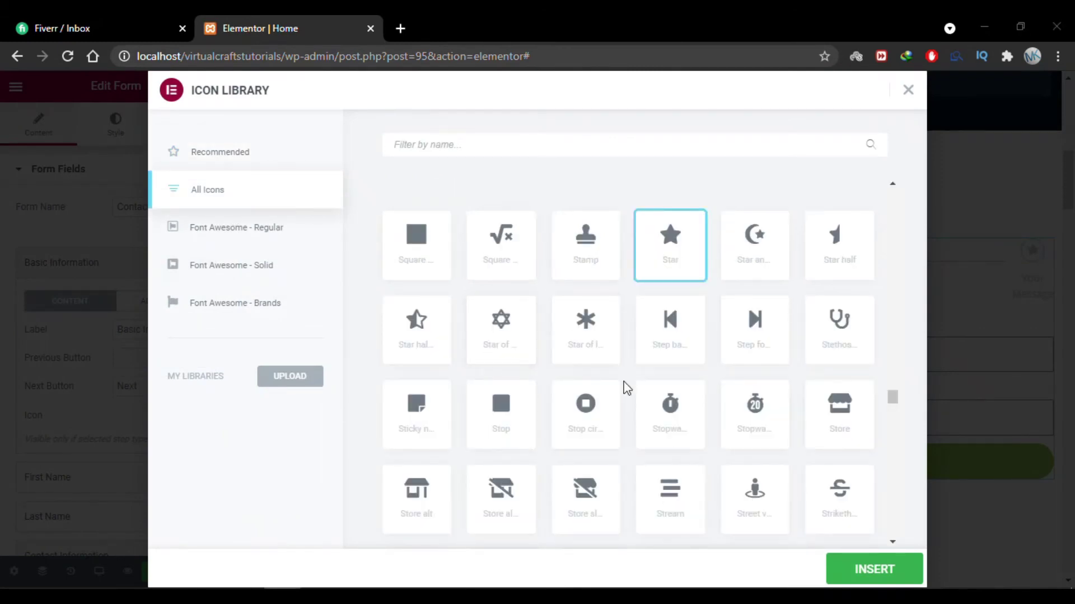
pyautogui.click(540, 144)
pyautogui.write('w')
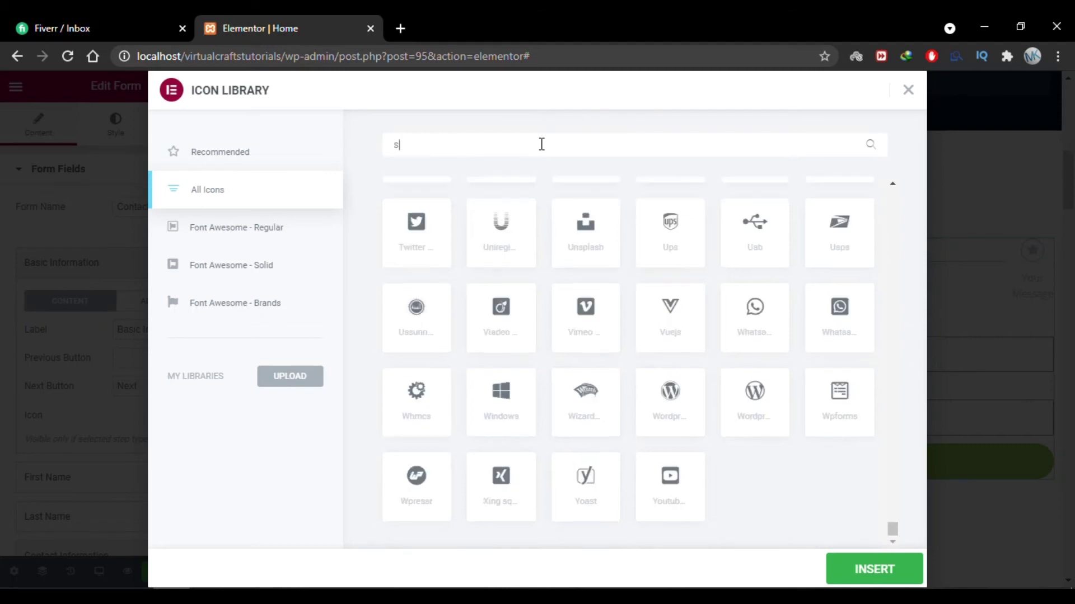
pyautogui.press('BackSpace')
pyautogui.click(479, 497)
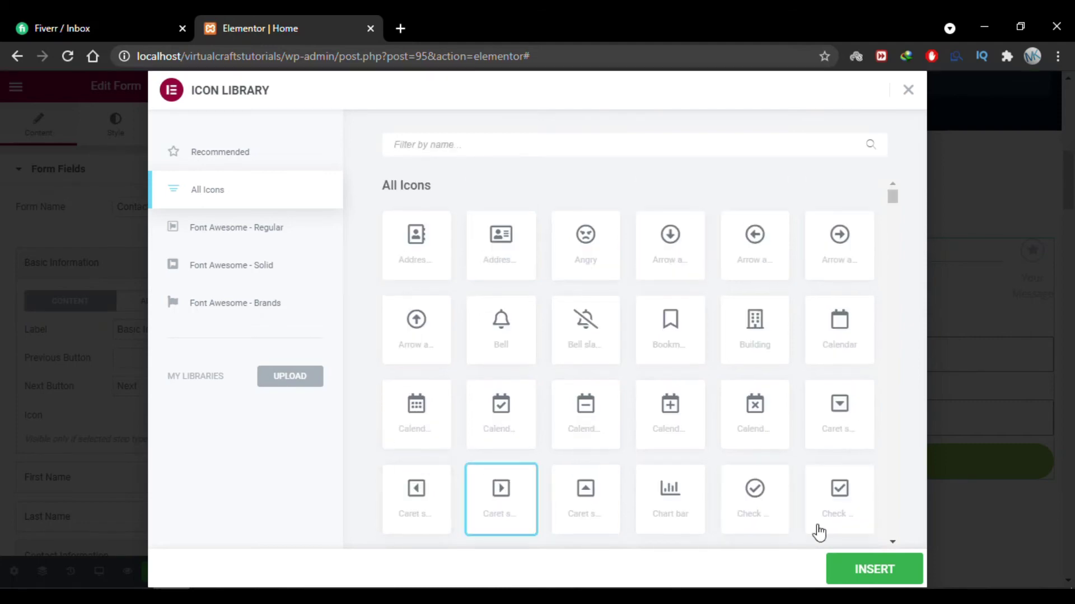
pyautogui.click(900, 569)
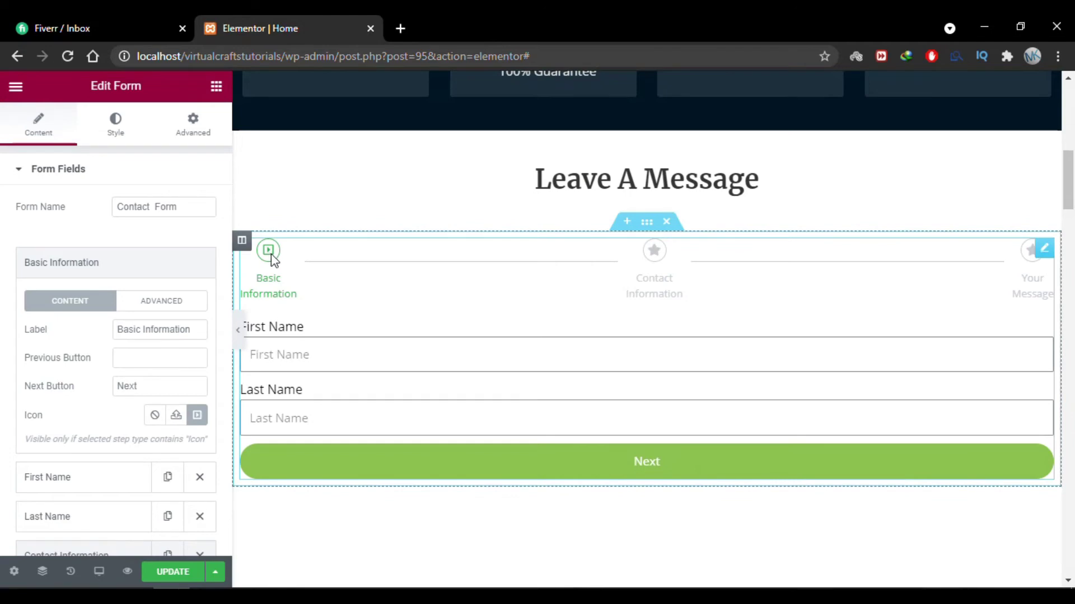
# Replace that icon with the solid Star, found by filtering for 'star'.
pyautogui.click(197, 415)
pyautogui.click(209, 194)
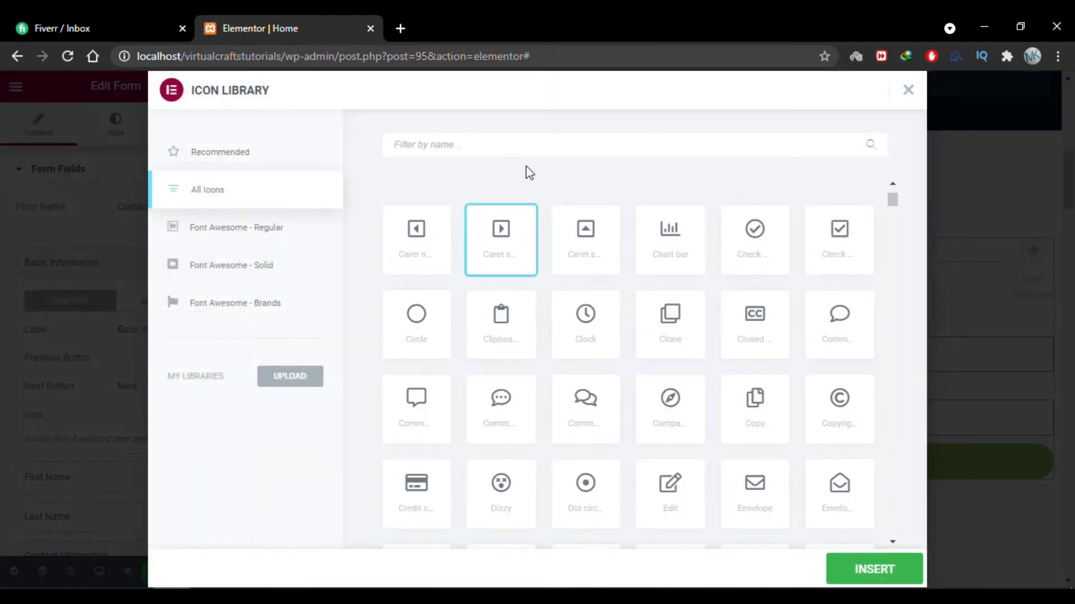
pyautogui.click(512, 146)
pyautogui.write('s')
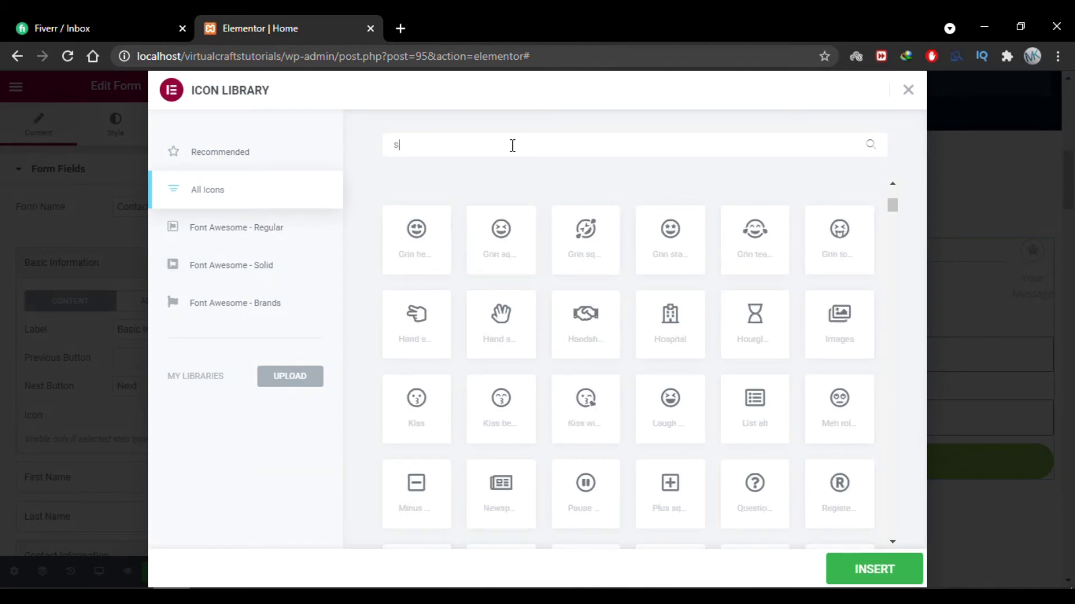
pyautogui.write('tar')
pyautogui.click(865, 255)
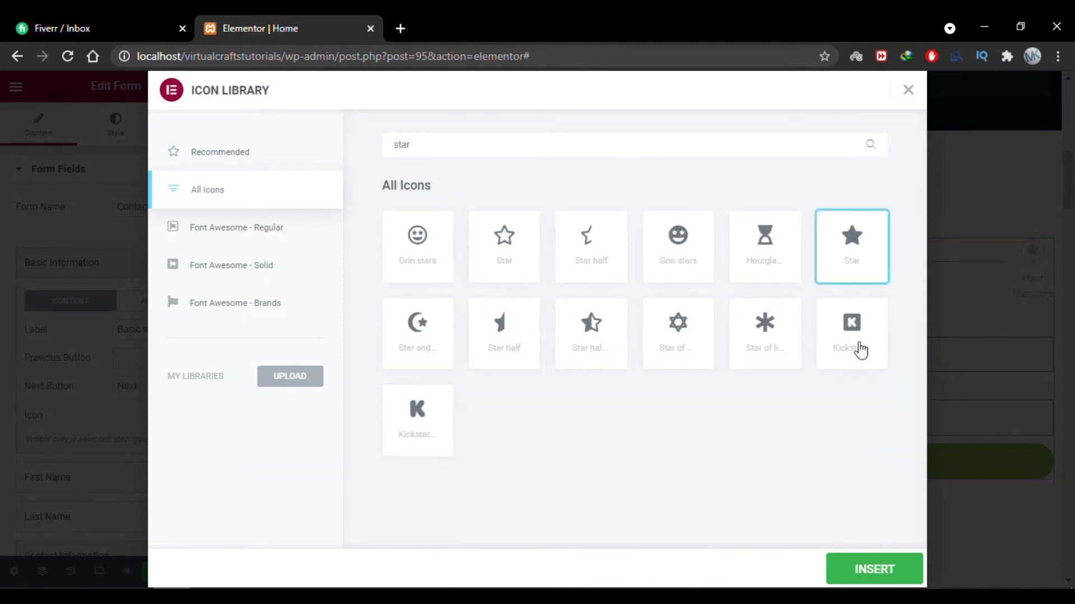
pyautogui.click(868, 570)
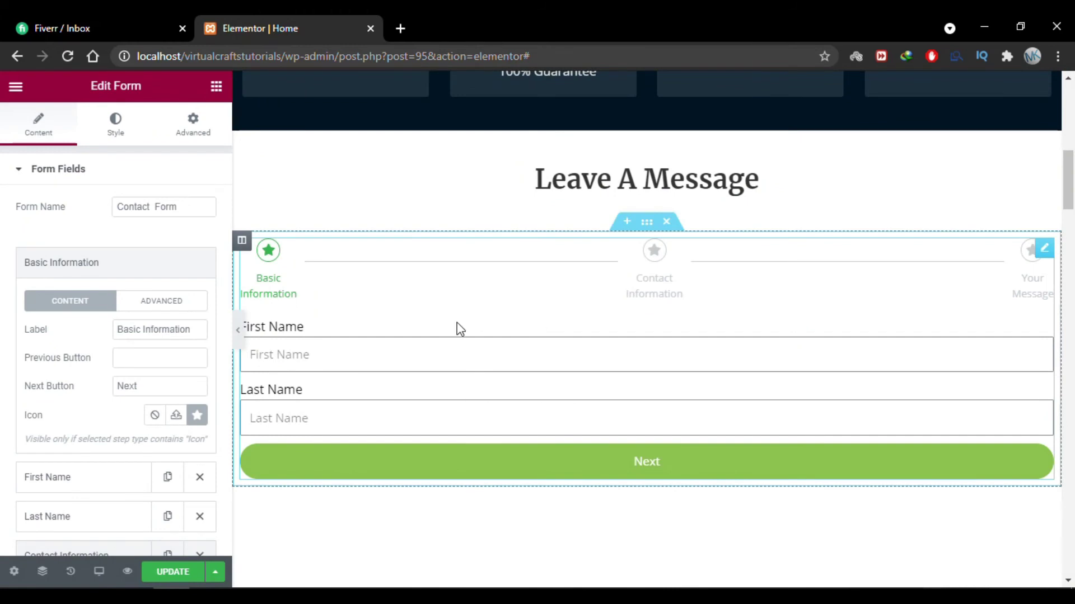
# Keep Input Size at Small with labels on, and set Required Mark to Show.
pyautogui.click(78, 271)
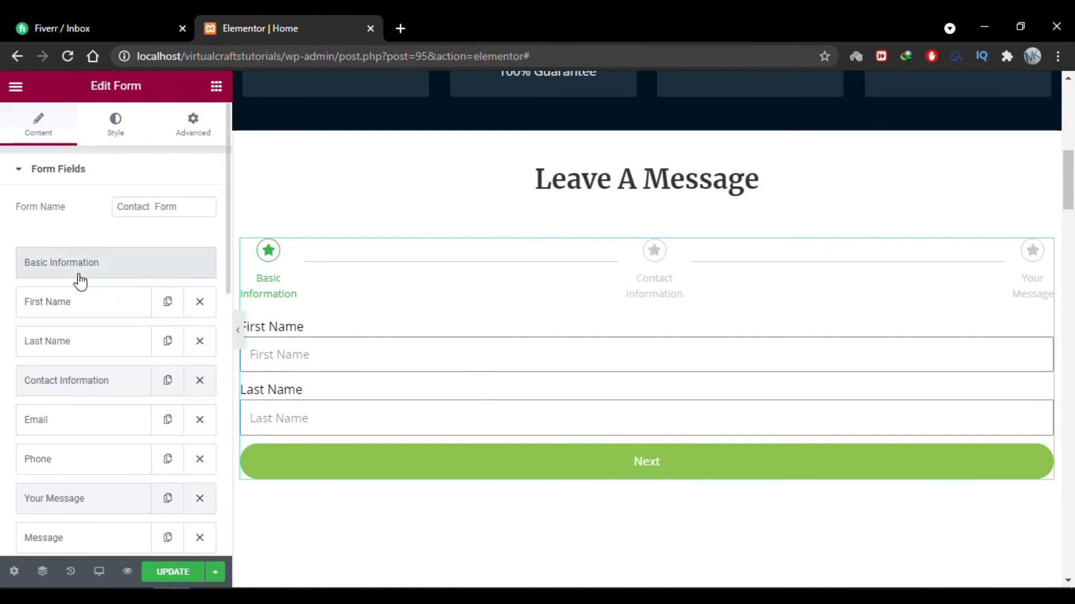
pyautogui.click(77, 380)
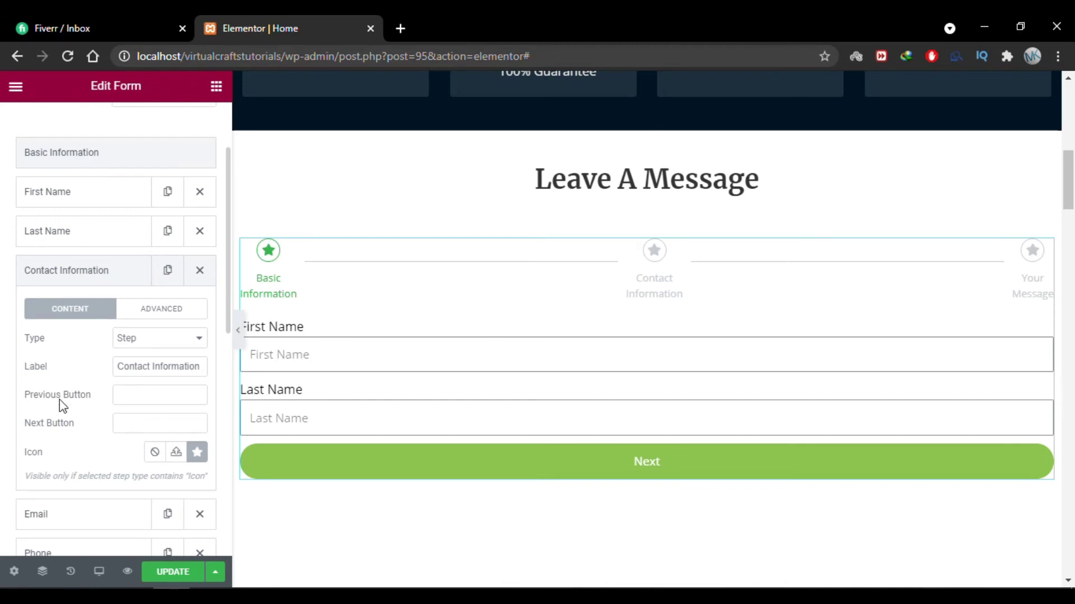
pyautogui.scroll(-5, 60, 400)
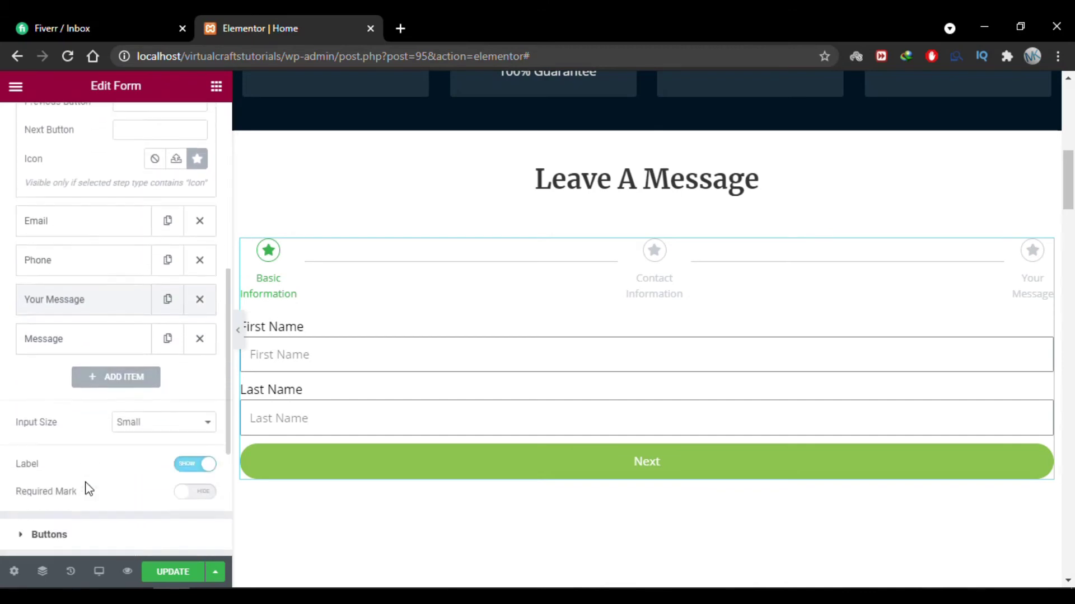
pyautogui.scroll(-1, 86, 489)
pyautogui.click(178, 365)
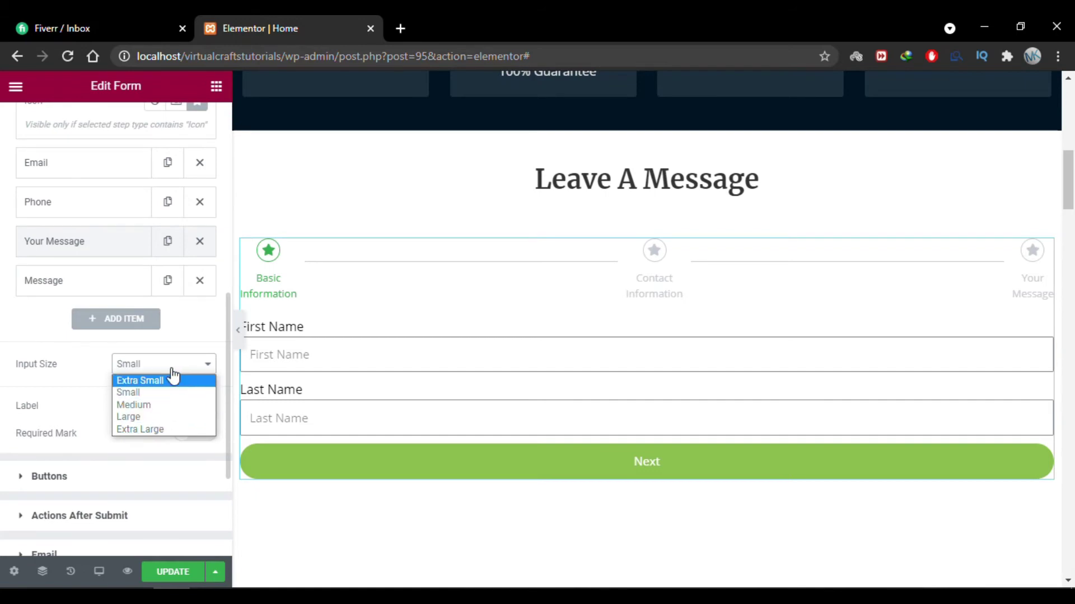
pyautogui.click(3, 378)
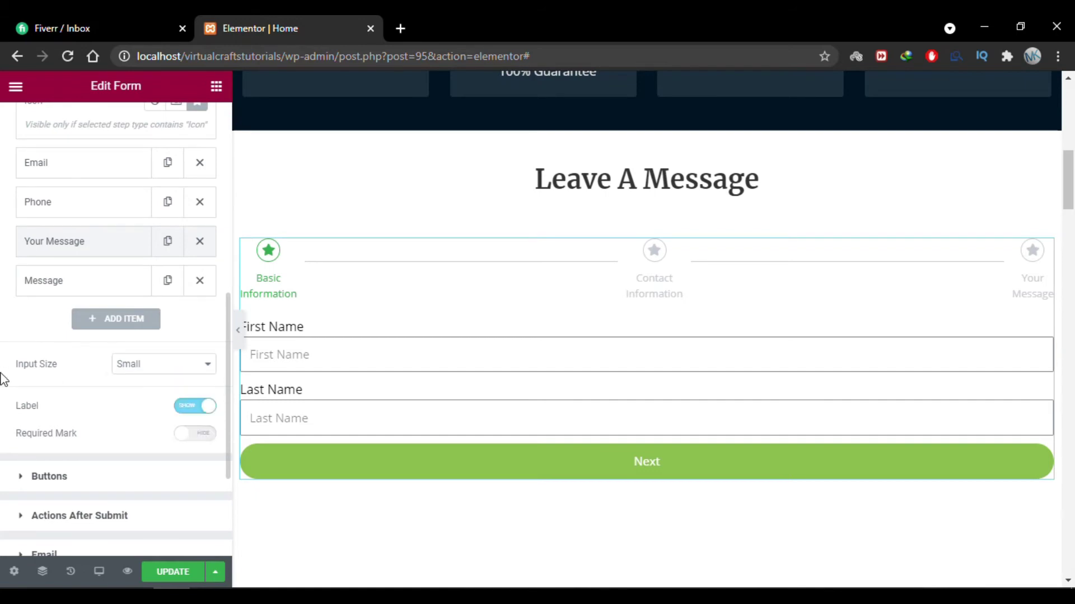
pyautogui.click(201, 413)
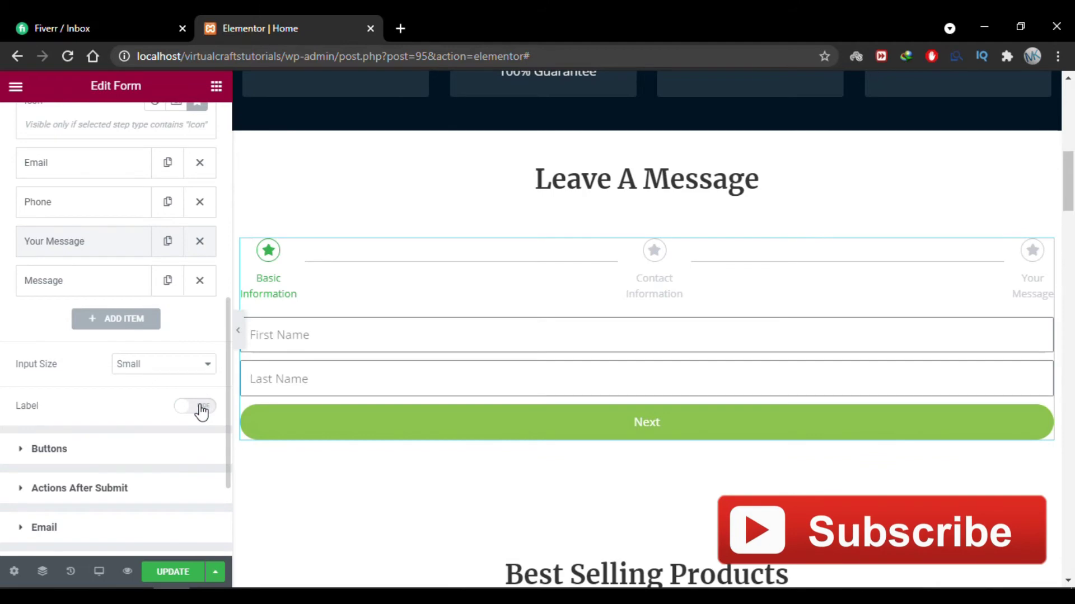
pyautogui.click(201, 412)
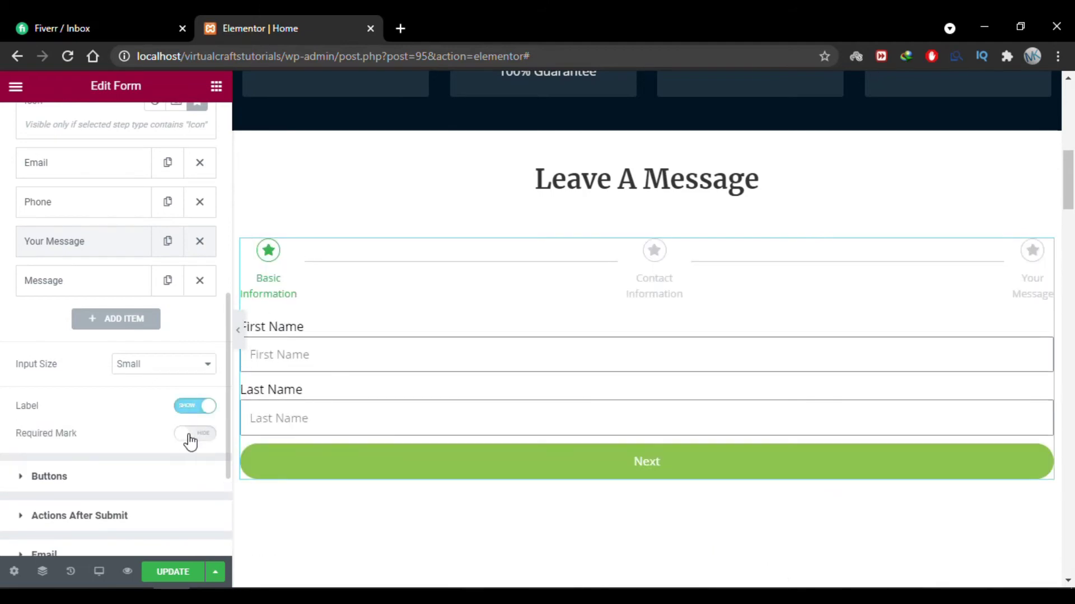
pyautogui.click(199, 434)
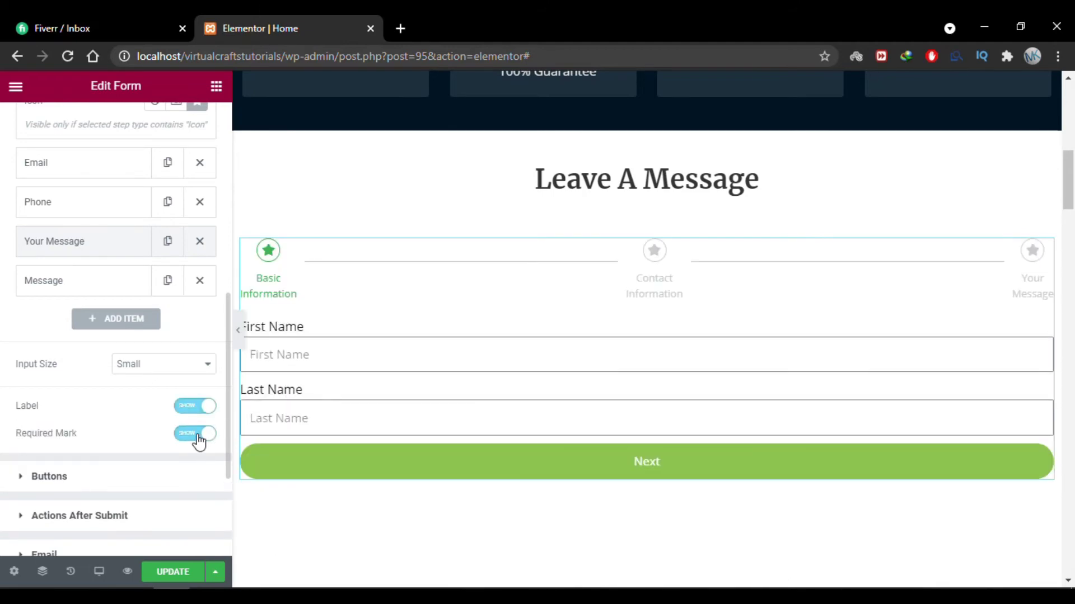
pyautogui.scroll(-2, 56, 437)
# Change the final button text from 'Send' to 'Submit'.
pyautogui.click(60, 372)
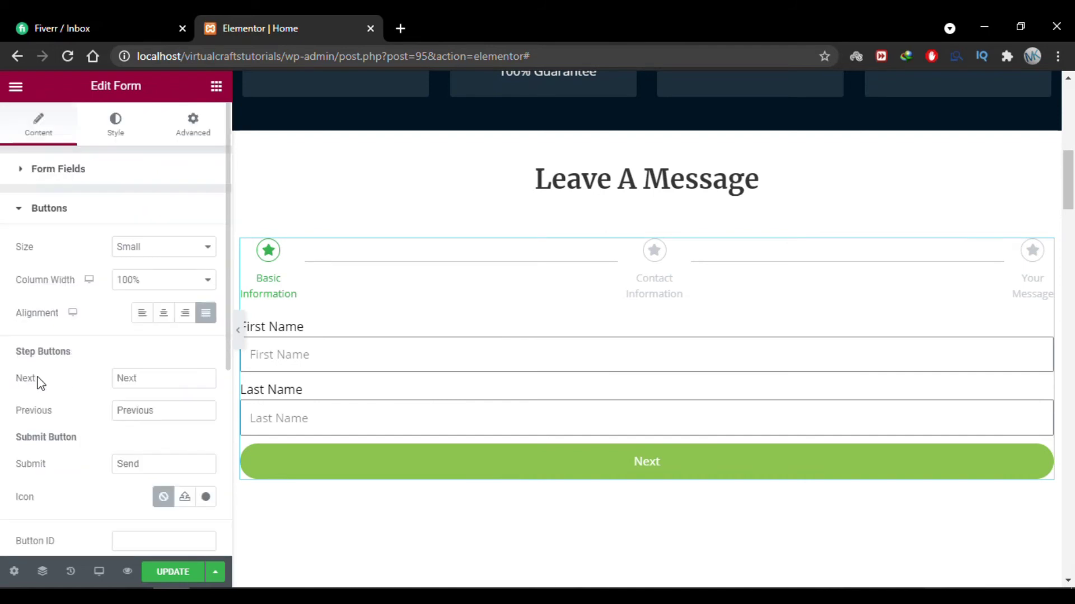
pyautogui.scroll(-2, 113, 372)
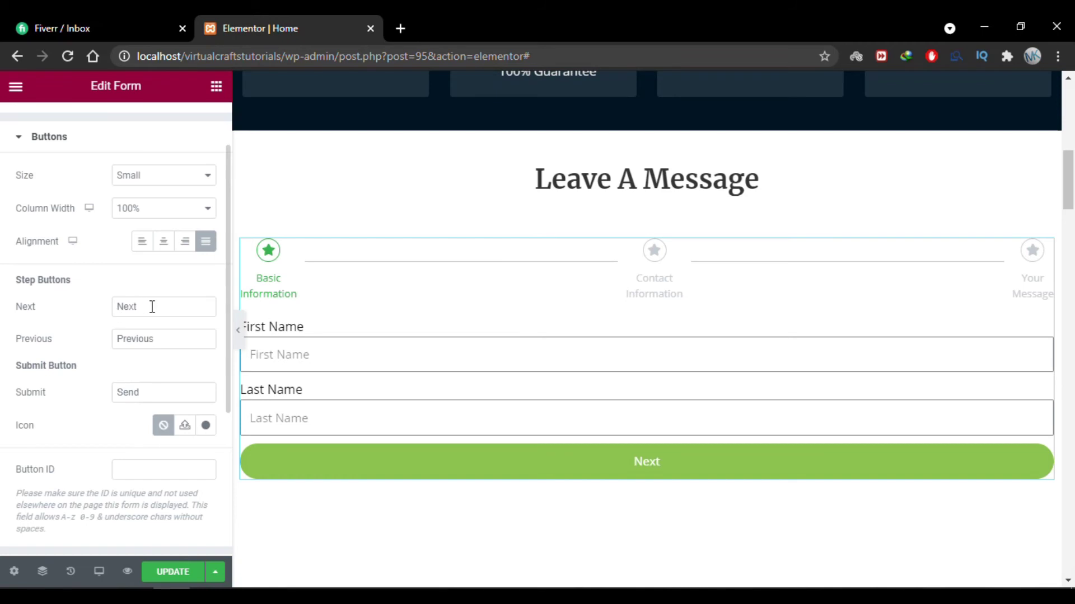
pyautogui.moveTo(151, 308); pyautogui.dragTo(112, 310)
pyautogui.moveTo(180, 338); pyautogui.dragTo(114, 339)
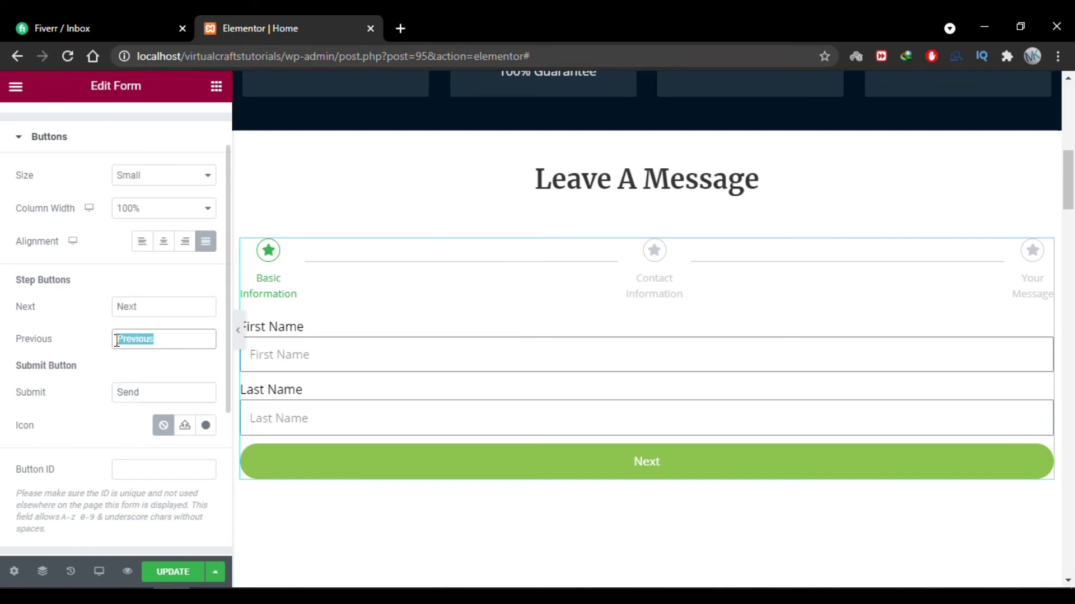
pyautogui.click(105, 346)
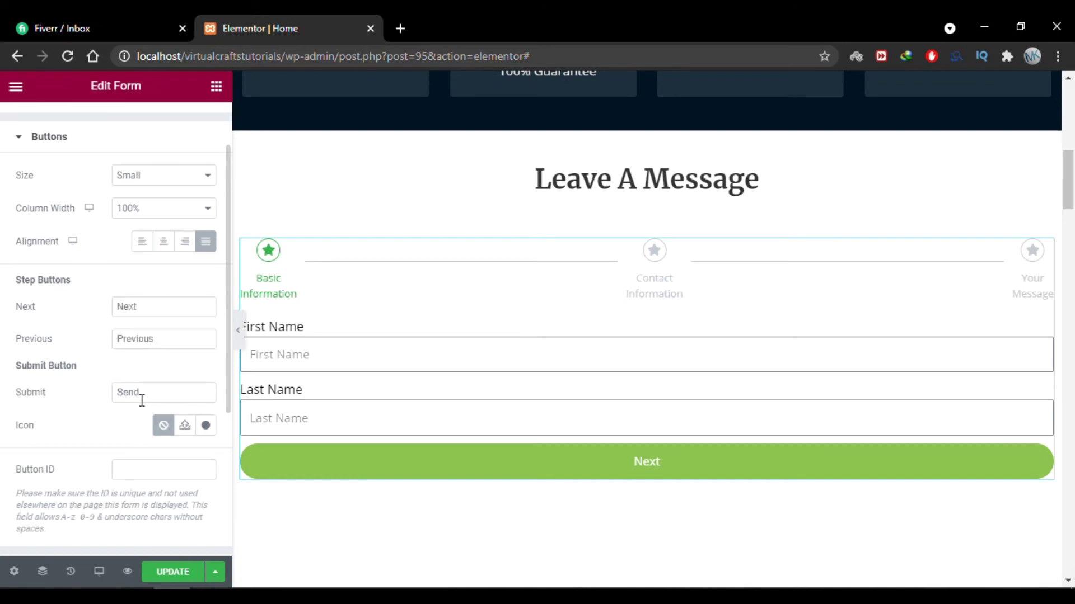
pyautogui.moveTo(157, 397); pyautogui.dragTo(56, 392)
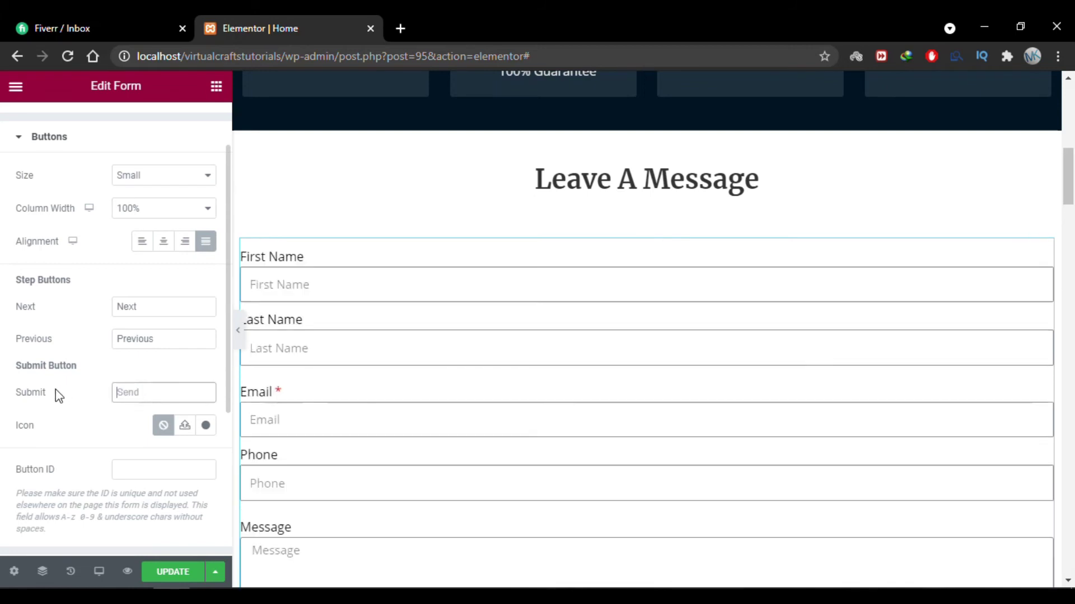
pyautogui.write('Submit')
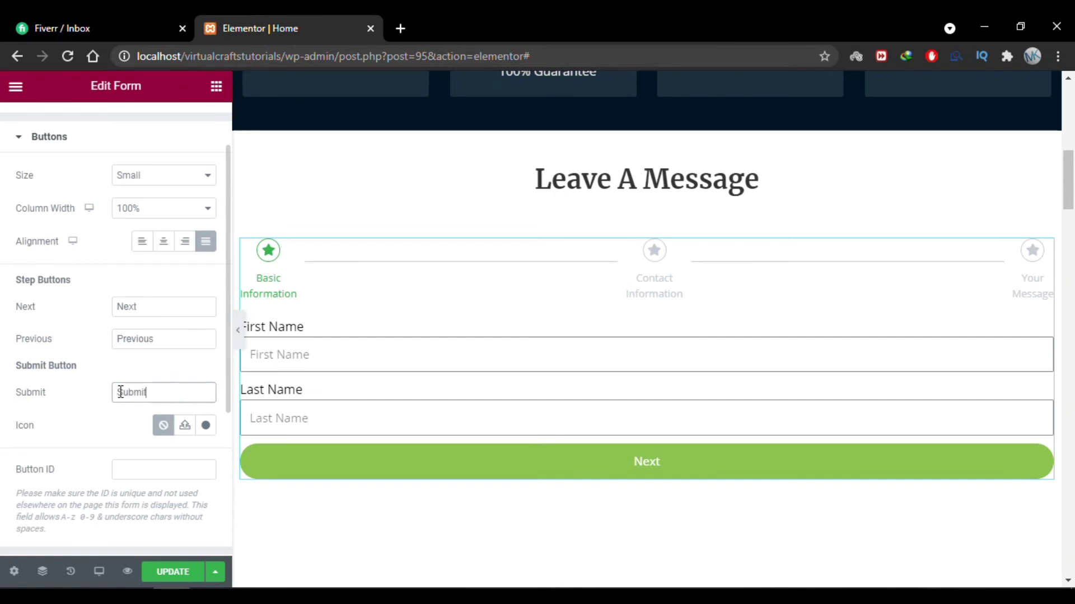
# Insert the checkered flag icon on the Submit button, found by searching 'flag'.
pyautogui.click(205, 426)
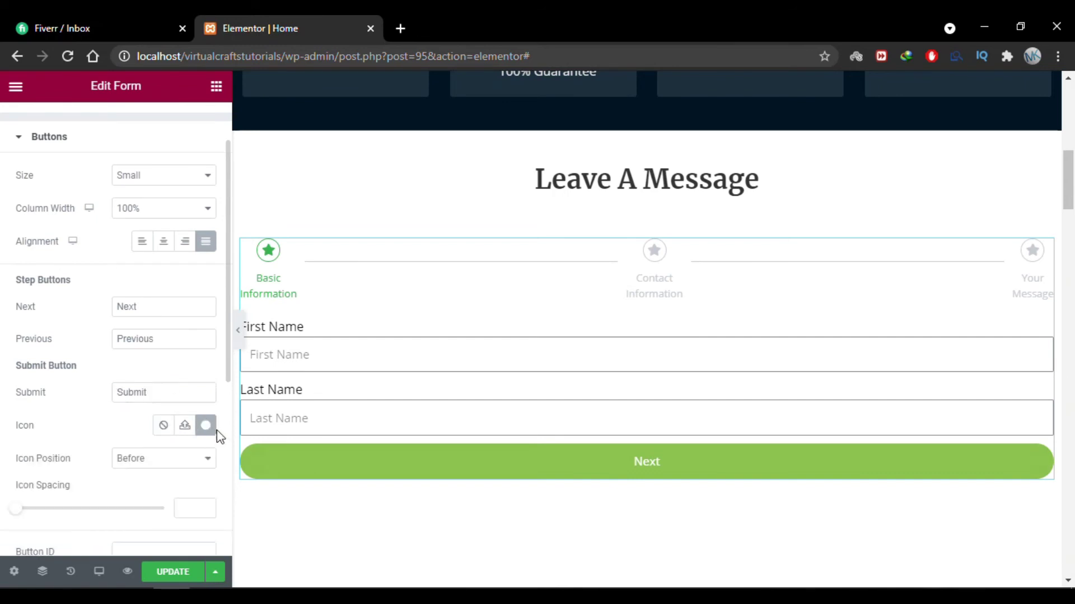
pyautogui.click(206, 426)
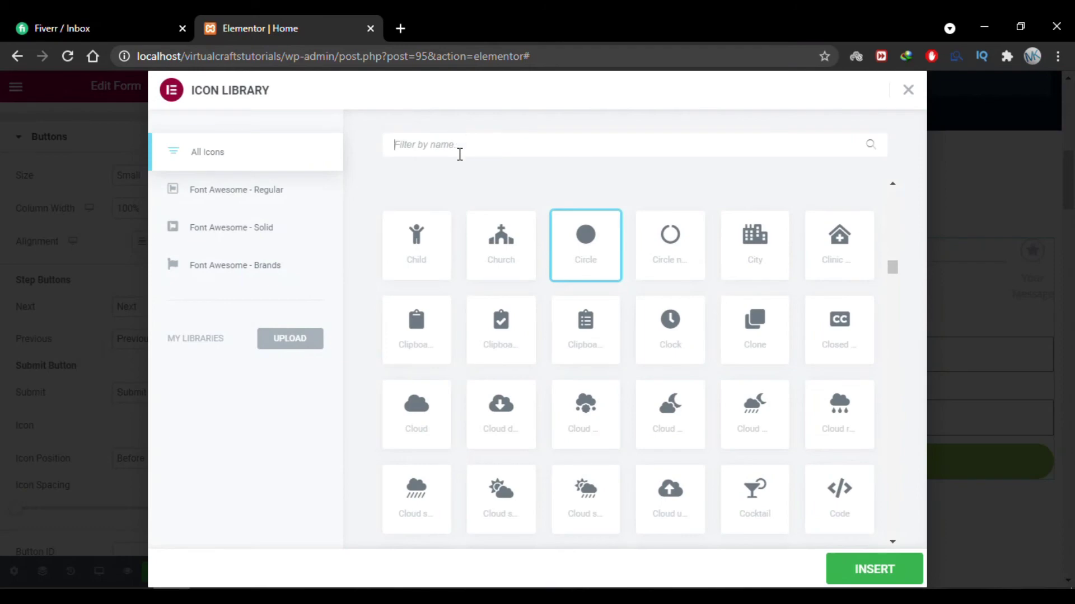
pyautogui.write('flag')
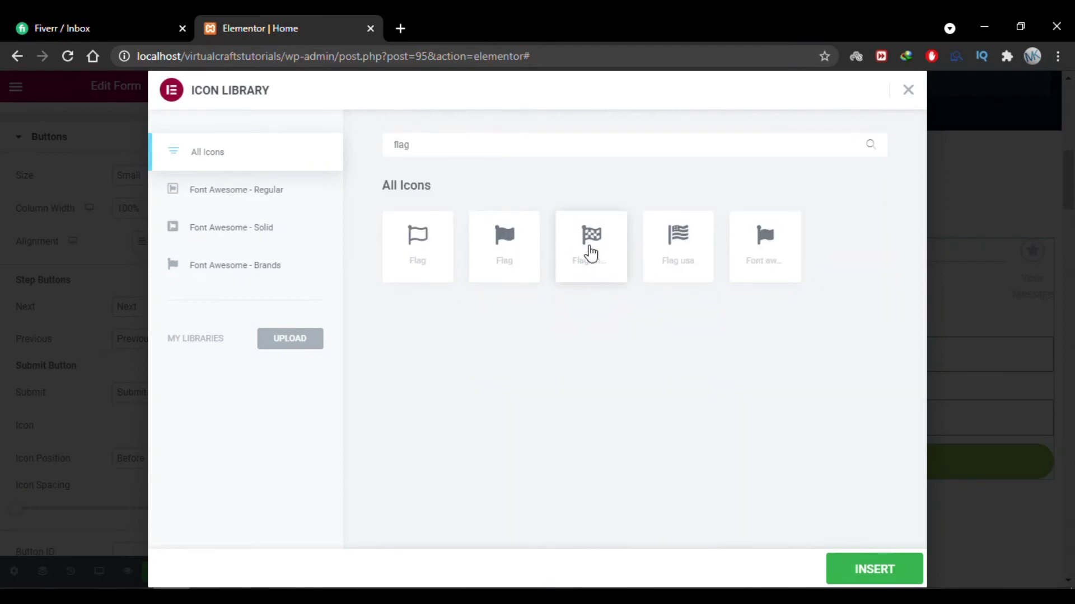
pyautogui.click(590, 252)
pyautogui.click(863, 570)
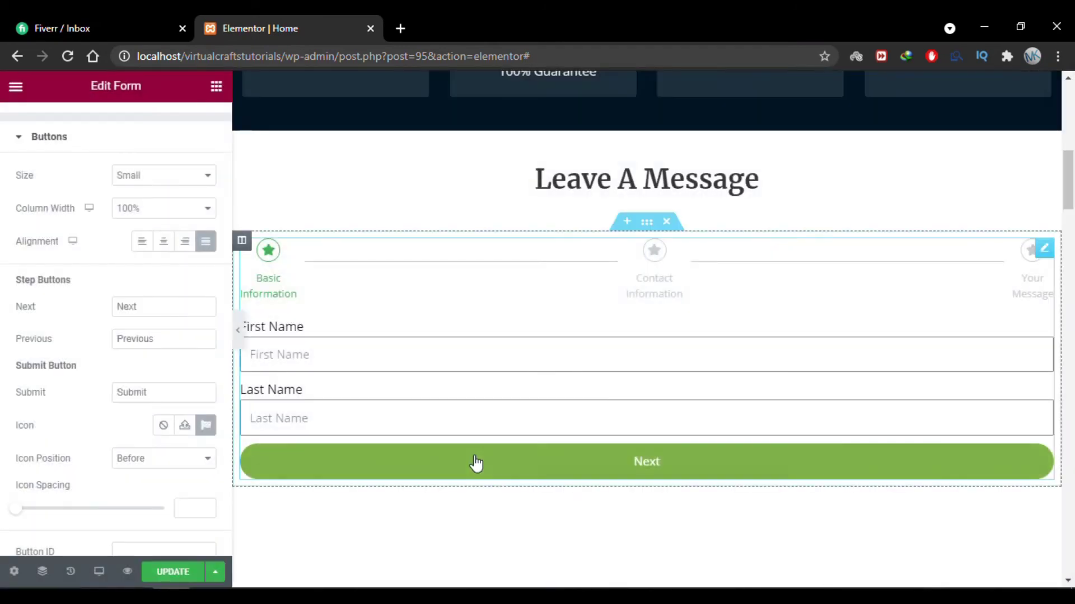
pyautogui.scroll(2, 139, 331)
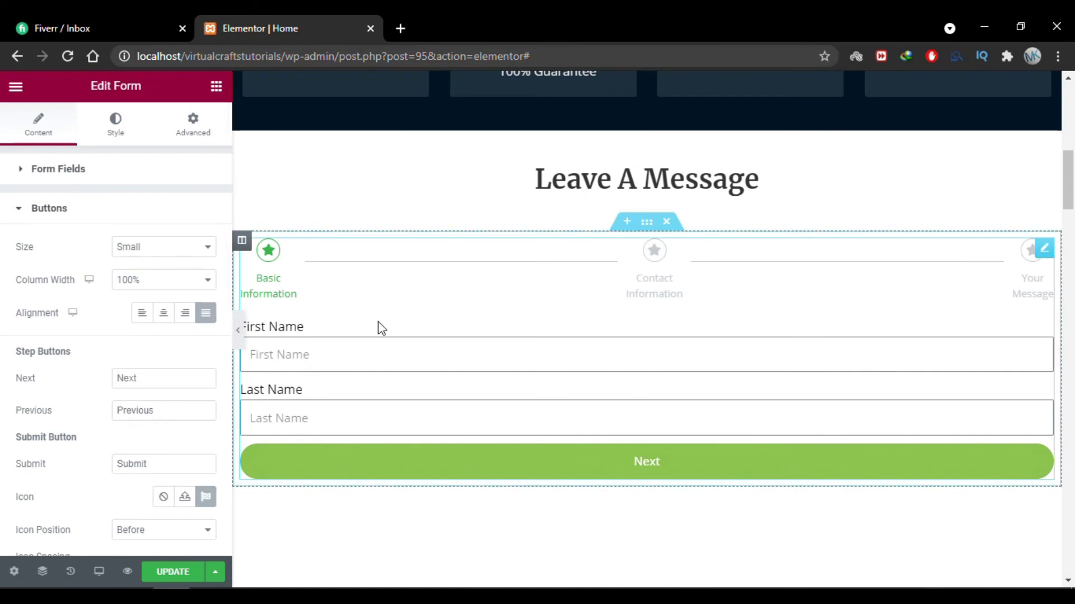
# In the Style tab's Steps section, set the step icon size to 19.
pyautogui.click(114, 140)
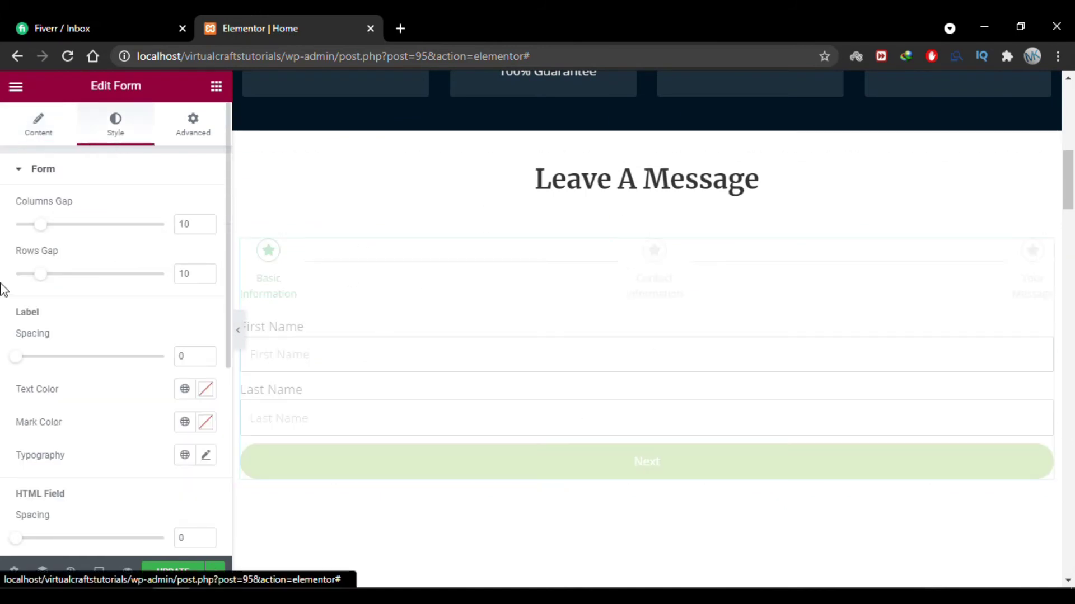
pyautogui.scroll(-1, 6, 275)
pyautogui.click(43, 161)
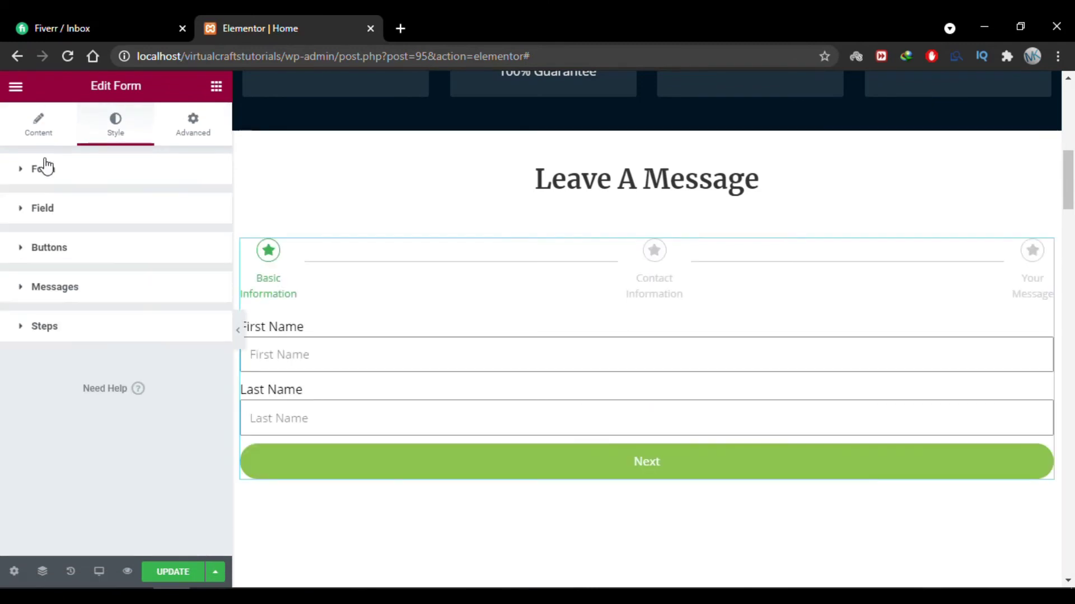
pyautogui.click(40, 330)
pyautogui.scroll(-3, 6, 358)
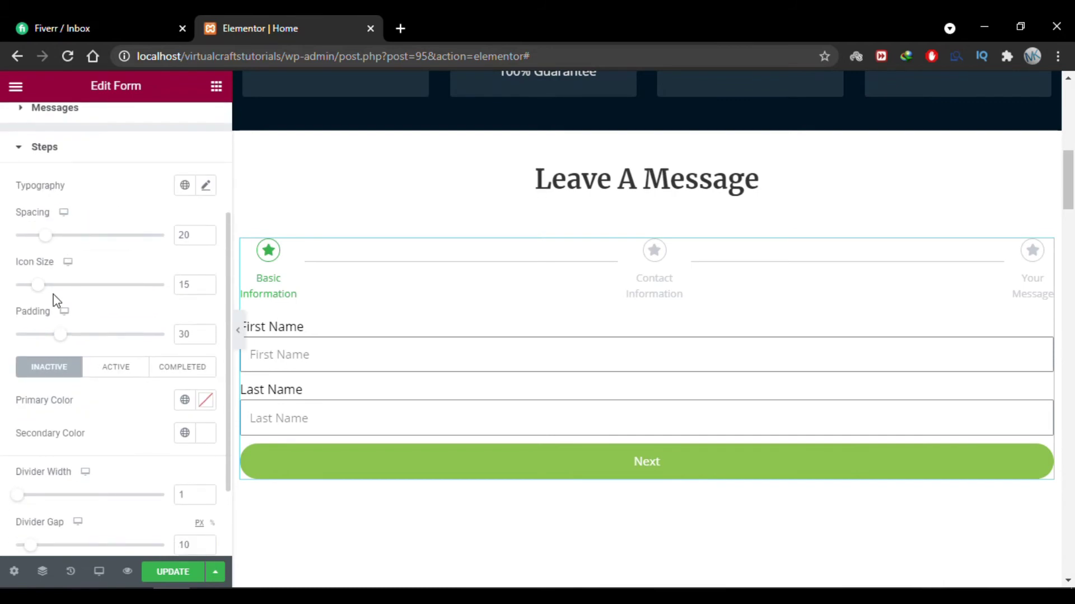
pyautogui.click(199, 287)
pyautogui.press('Up')
pyautogui.press('Up')
pyautogui.press('Up')
pyautogui.press('Up')
pyautogui.press('Up')
pyautogui.press('Up')
pyautogui.press('Up')
pyautogui.press('Up')
pyautogui.press('Up')
pyautogui.press('Up')
pyautogui.press('Down')
pyautogui.press('Down')
pyautogui.press('Down')
pyautogui.press('Down')
pyautogui.press('Down')
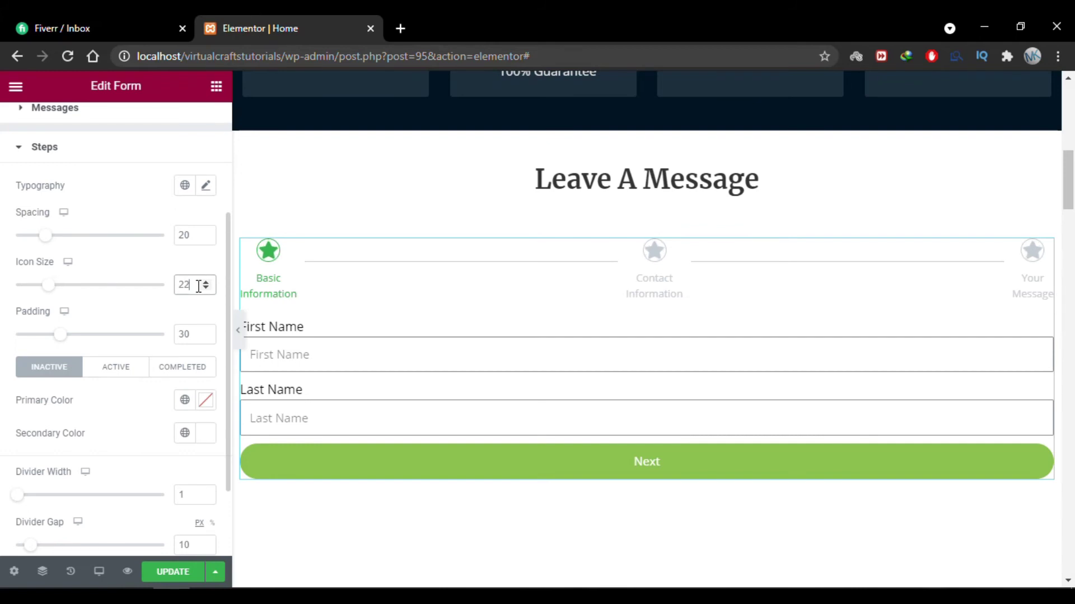
pyautogui.press('Down')
pyautogui.press('Tab')
pyautogui.scroll(-2, 5, 347)
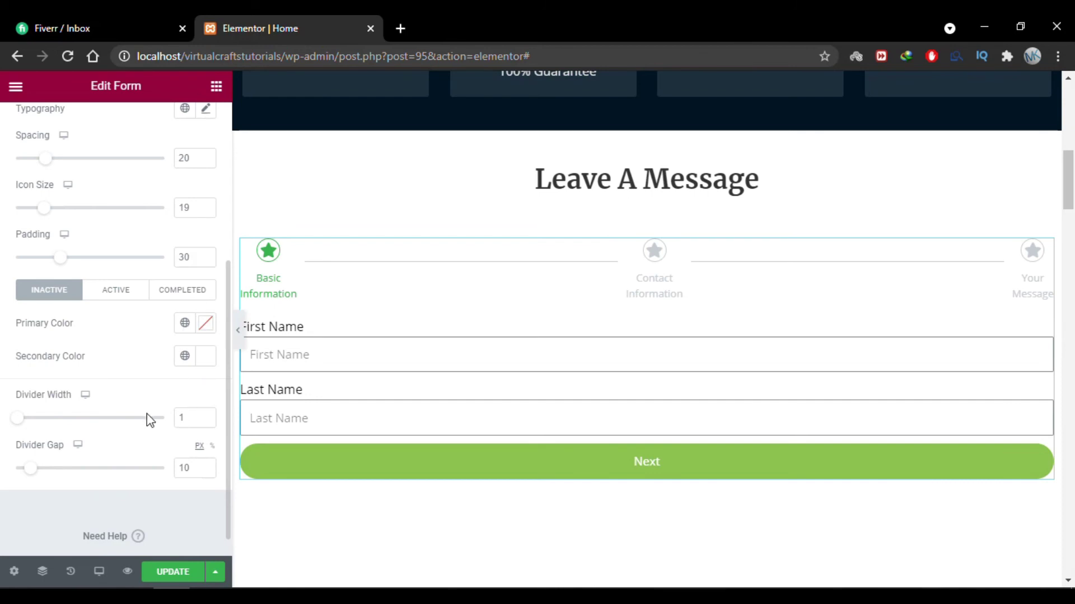
# Keep the step divider width at 1 and set the divider gap to 30.
pyautogui.click(193, 419)
pyautogui.press('Up')
pyautogui.press('Up')
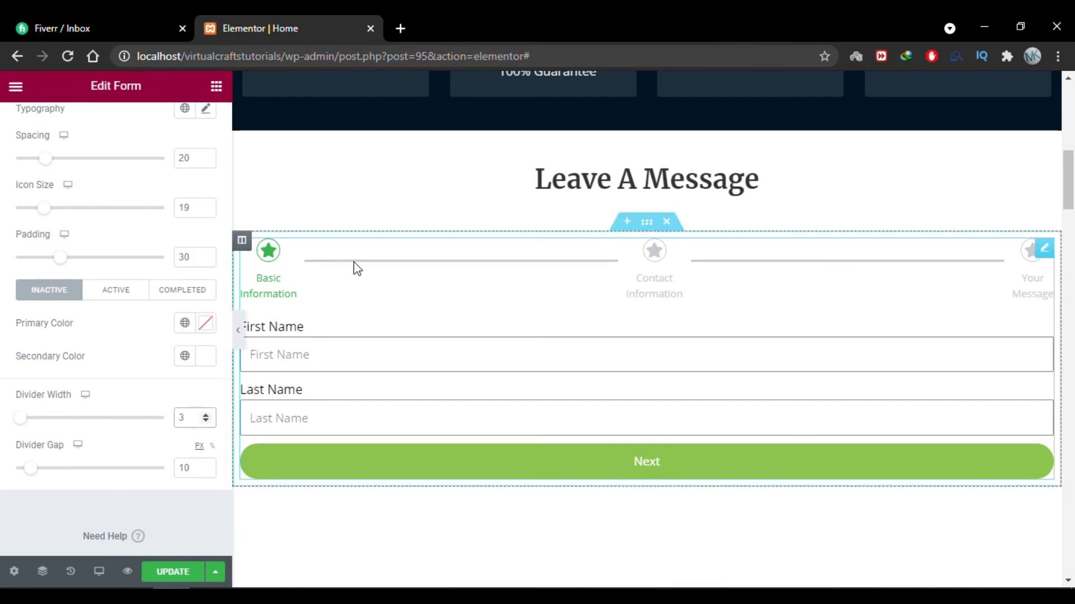
pyautogui.press('Down')
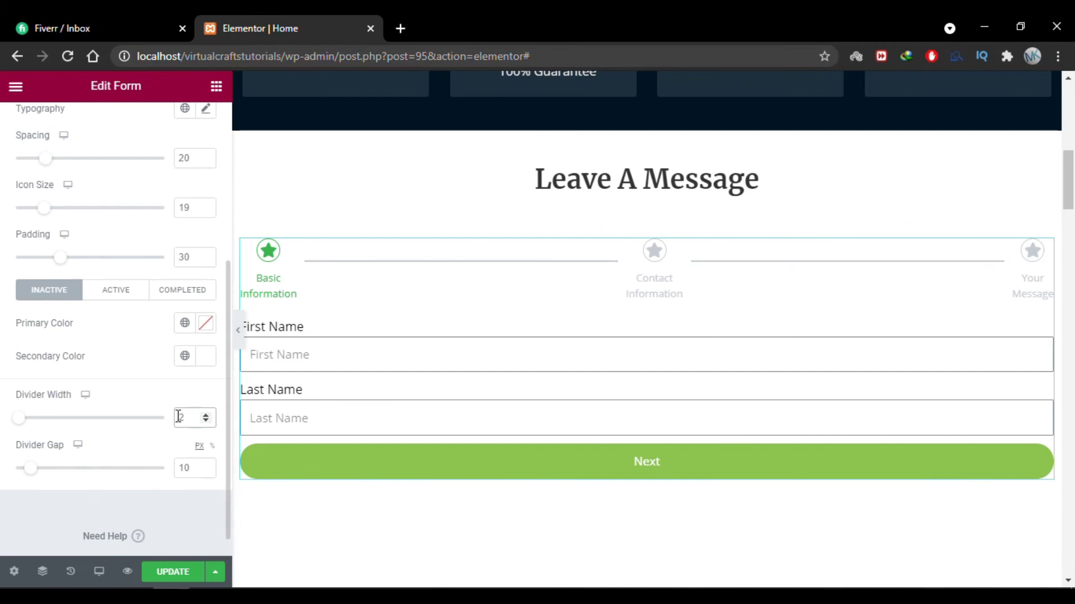
pyautogui.press('Down')
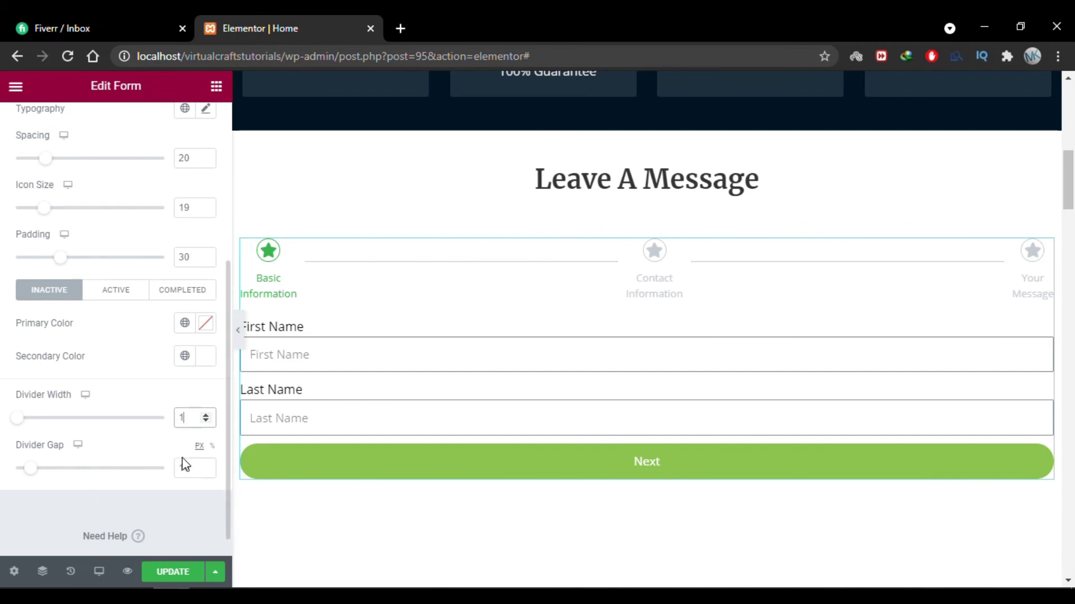
pyautogui.click(192, 465)
pyautogui.write('10')
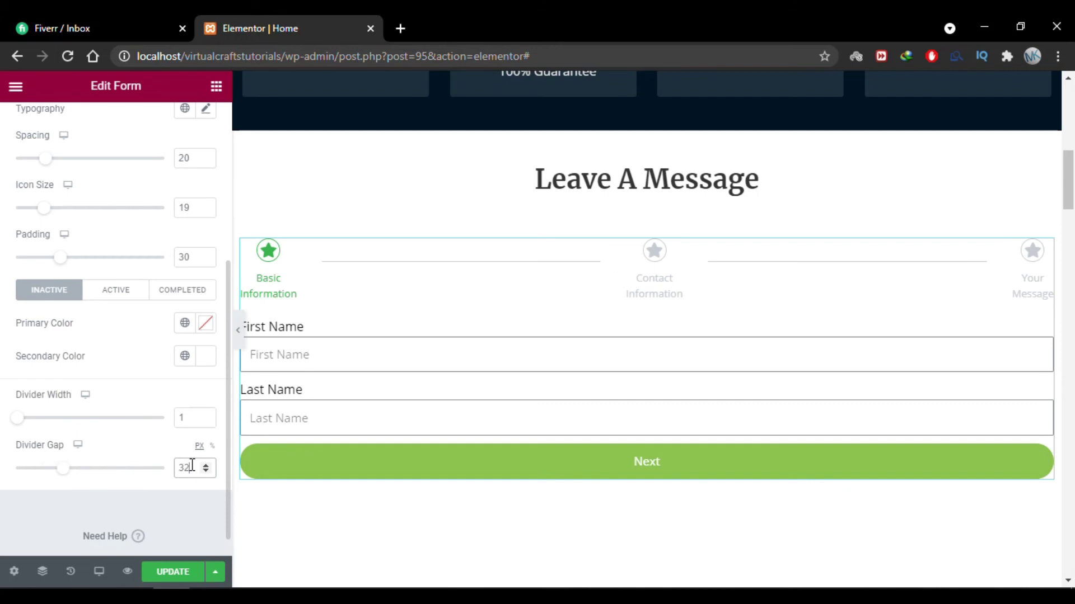
pyautogui.press('Up')
pyautogui.press('Up')
pyautogui.press('Up')
pyautogui.press('Up')
pyautogui.press('Up')
pyautogui.press('Up')
pyautogui.press('Up')
pyautogui.press('Up')
pyautogui.press('Up')
pyautogui.press('Up')
pyautogui.press('Up')
pyautogui.press('Up')
pyautogui.press('Down')
pyautogui.press('Down')
pyautogui.press('Down')
pyautogui.press('Down')
pyautogui.press('Down')
pyautogui.press('Down')
pyautogui.press('Down')
pyautogui.press('Down')
pyautogui.press('Down')
pyautogui.press('Down')
pyautogui.press('Down')
pyautogui.press('Down')
pyautogui.press('Down')
pyautogui.press('Down')
pyautogui.press('Down')
pyautogui.press('Down')
pyautogui.press('Down')
pyautogui.press('Down')
pyautogui.press('Down')
pyautogui.press('Down')
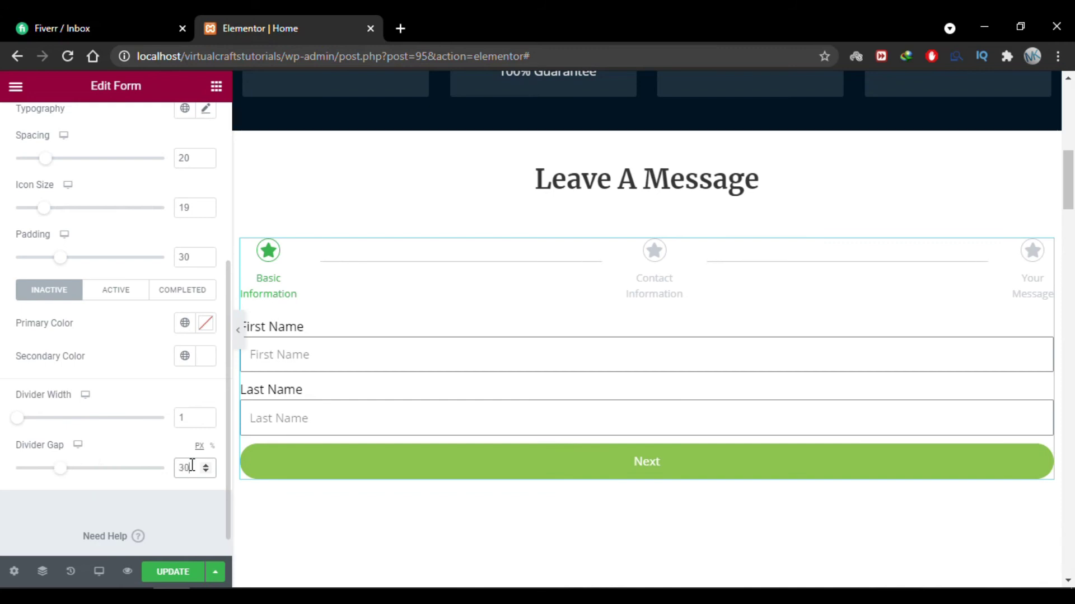
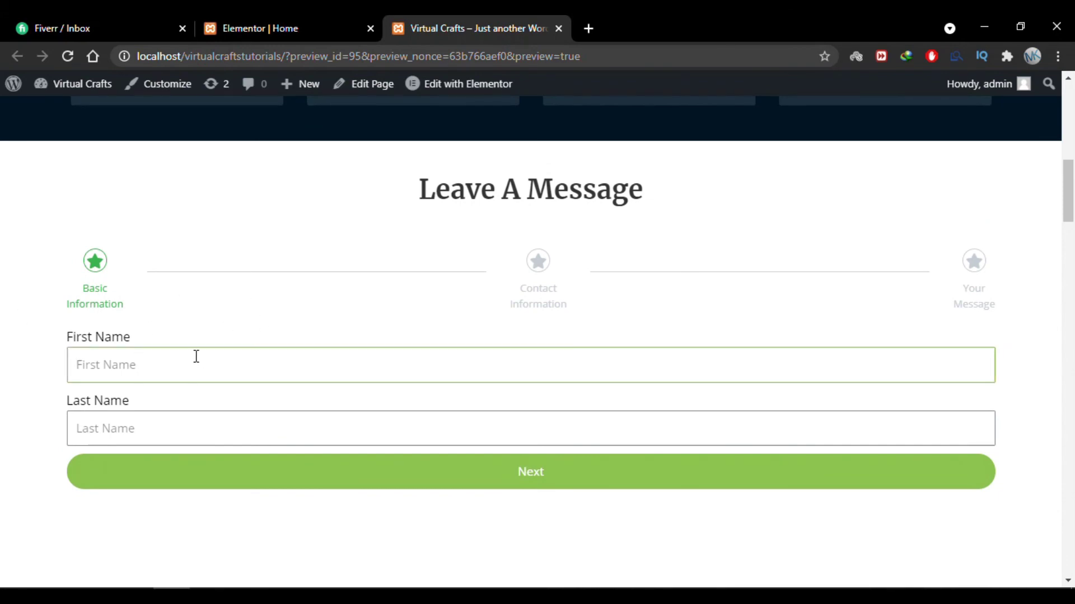
# Fill in sample first and last names and advance to the Contact Information step.
pyautogui.click(168, 430)
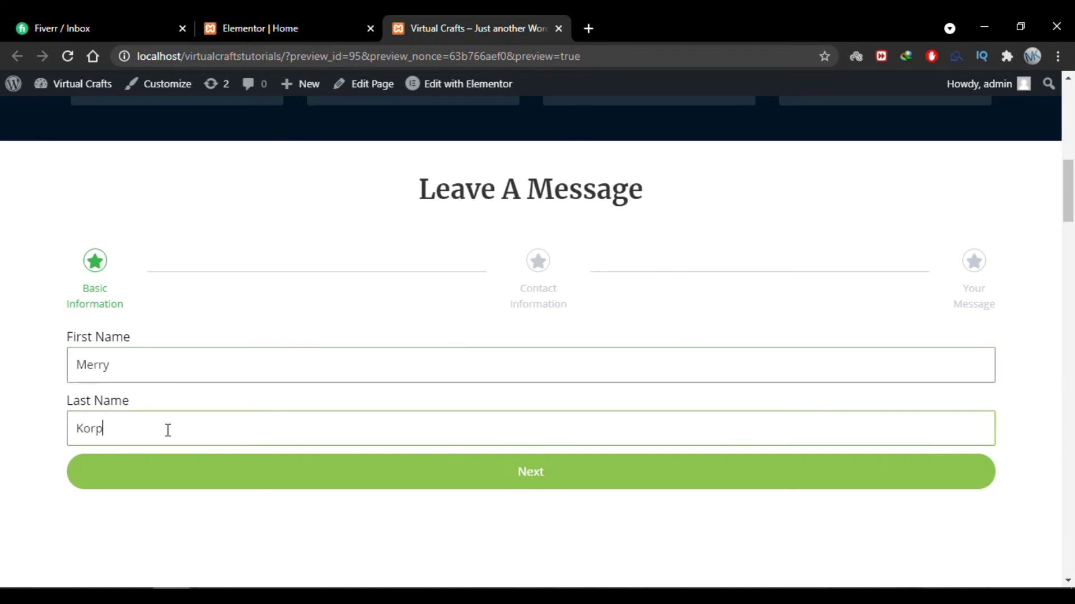
pyautogui.click(537, 471)
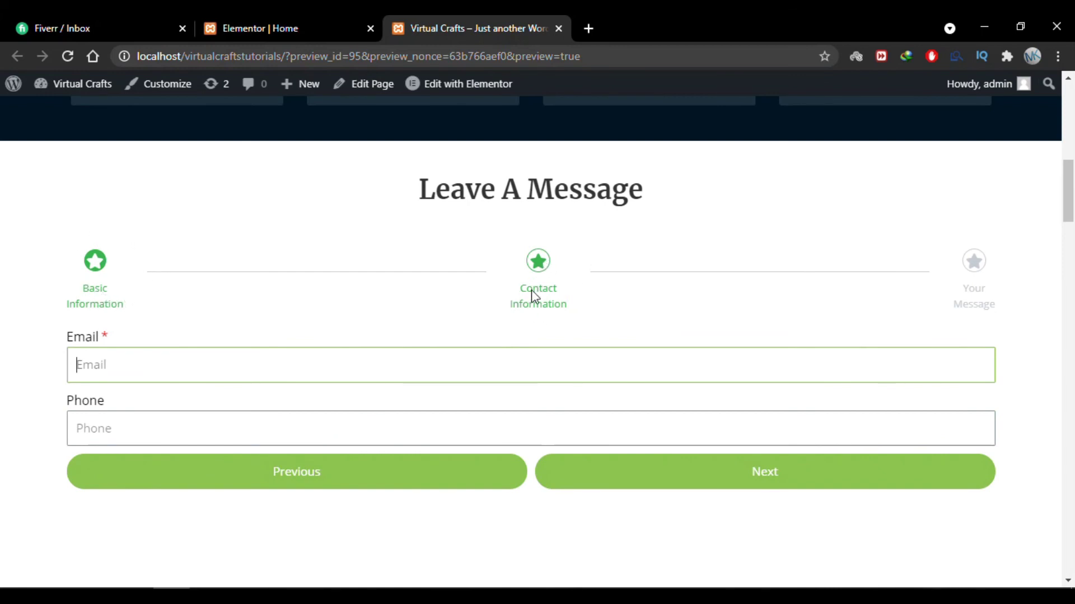
# Enter a sample e-mail address and phone number in the Email and Phone fields.
pyautogui.write('dummy@gmail.com')
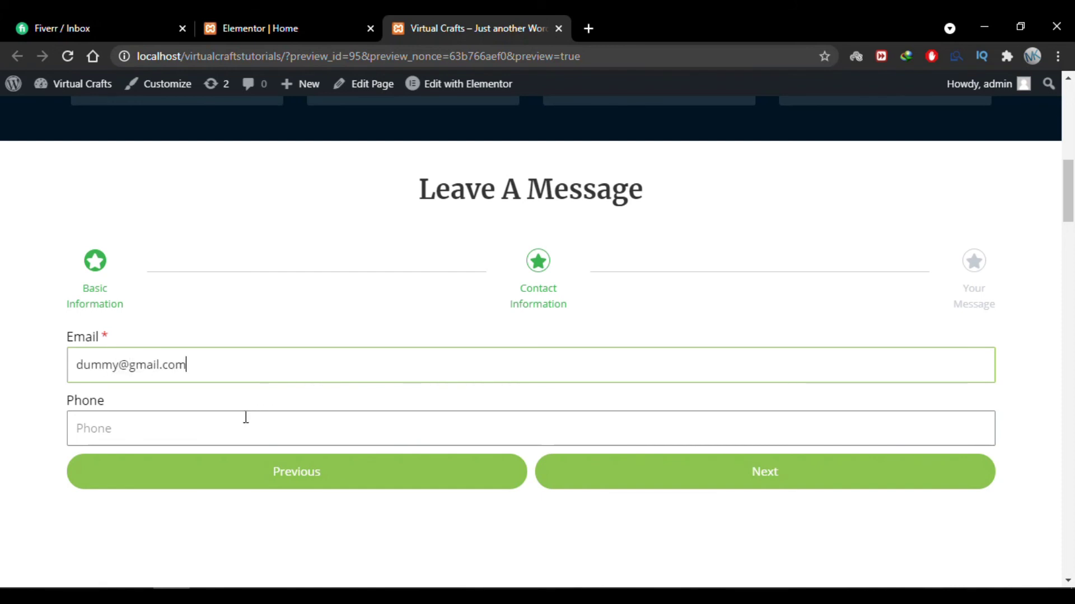
pyautogui.click(246, 417)
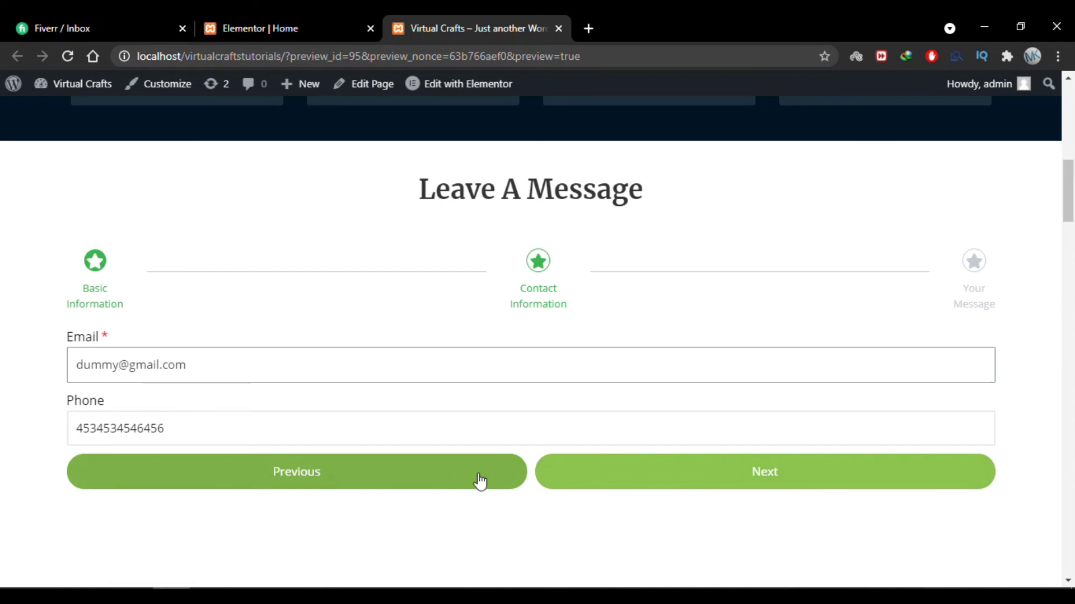
# Test Previous/Next navigation, then enter 'Your Message' on the final step and submit the form.
pyautogui.click(416, 485)
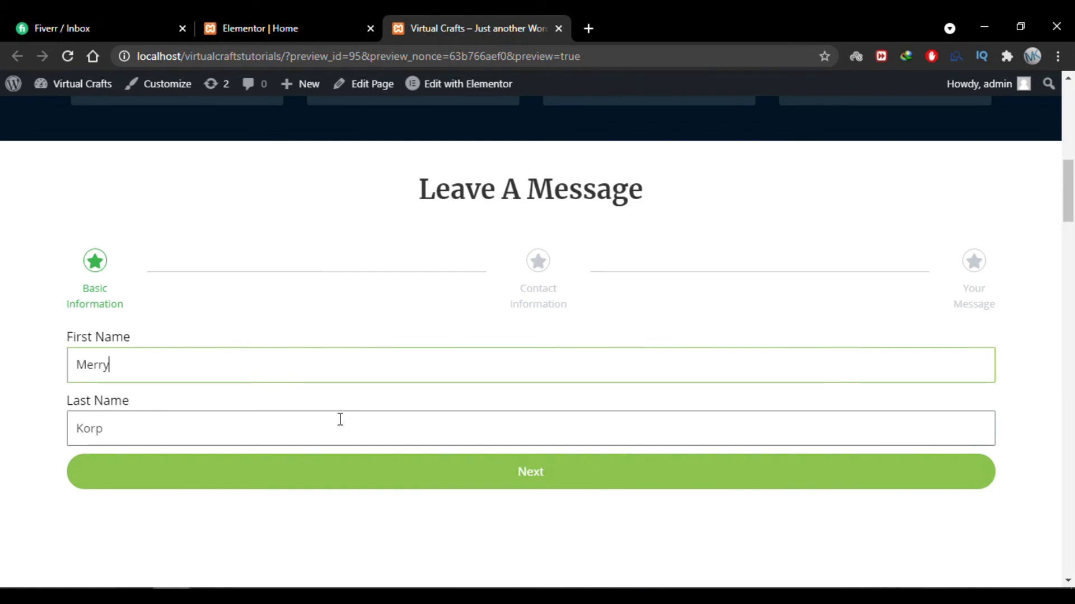
pyautogui.click(523, 480)
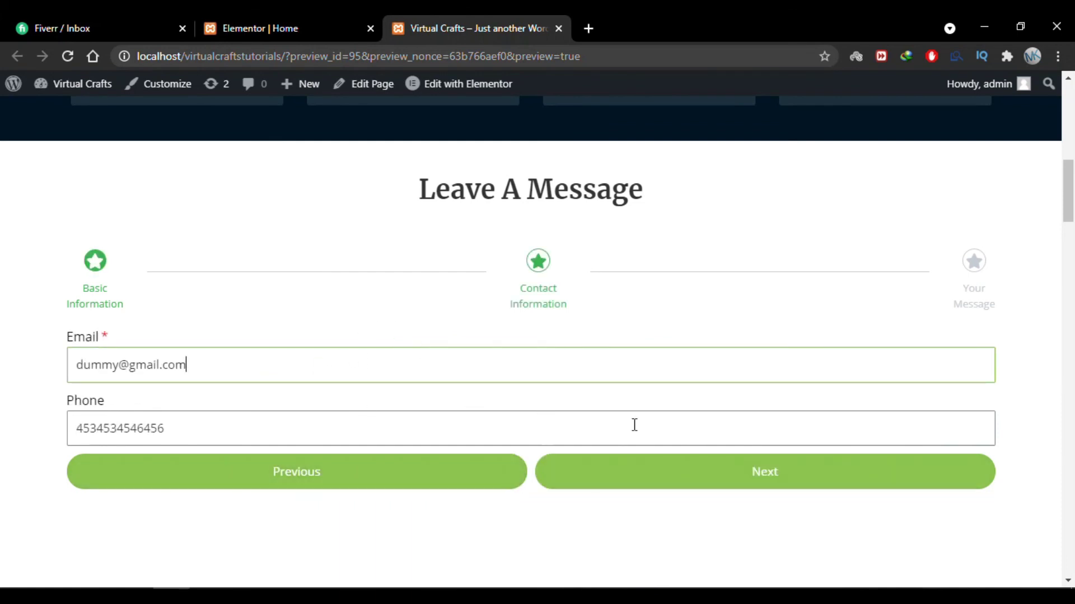
pyautogui.click(697, 484)
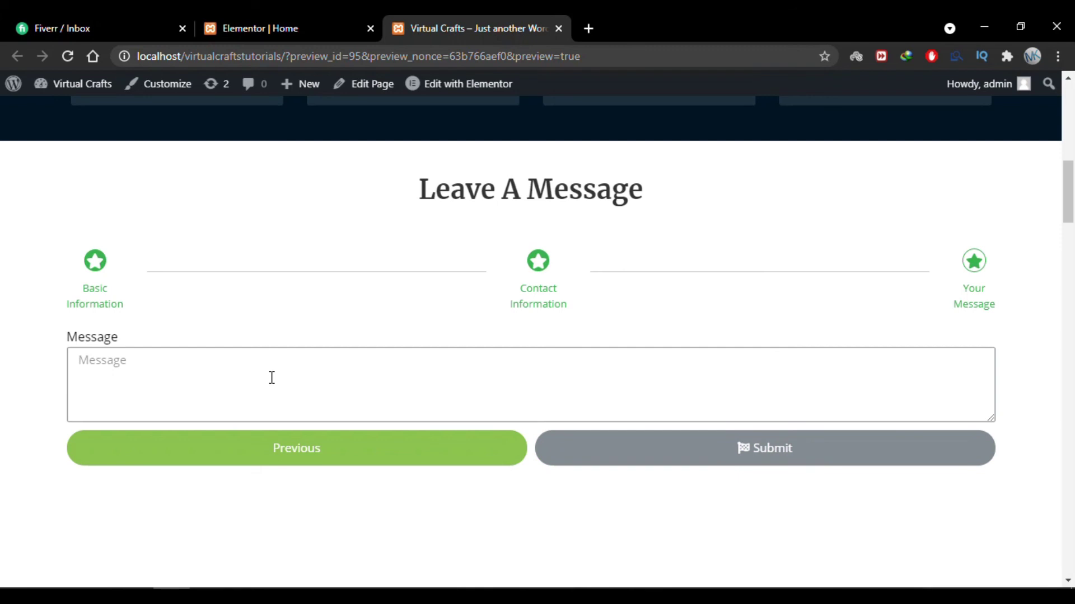
pyautogui.write('Your Message')
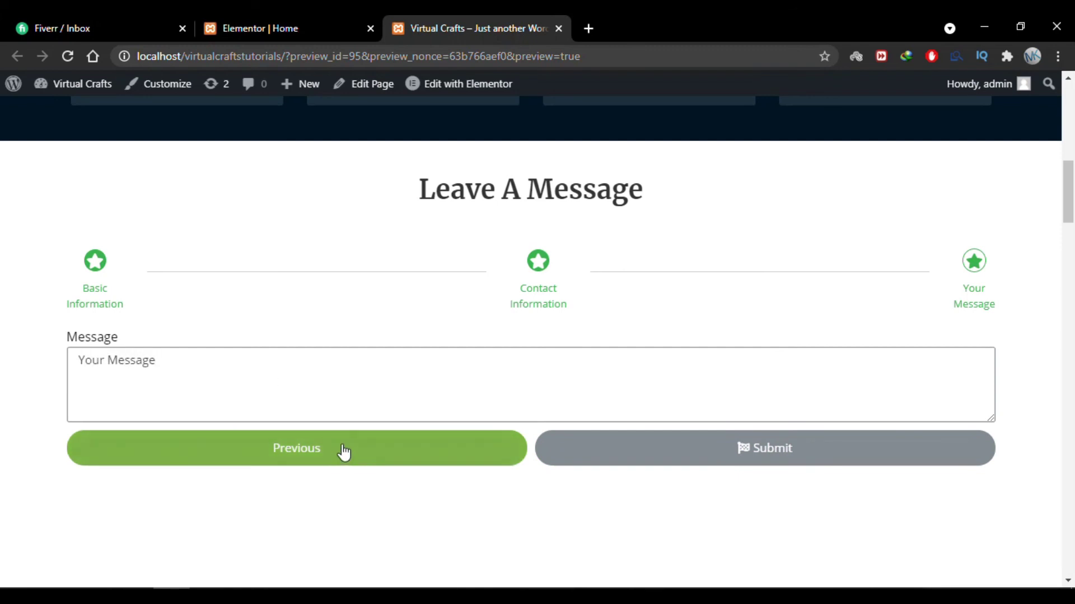
pyautogui.click(744, 458)
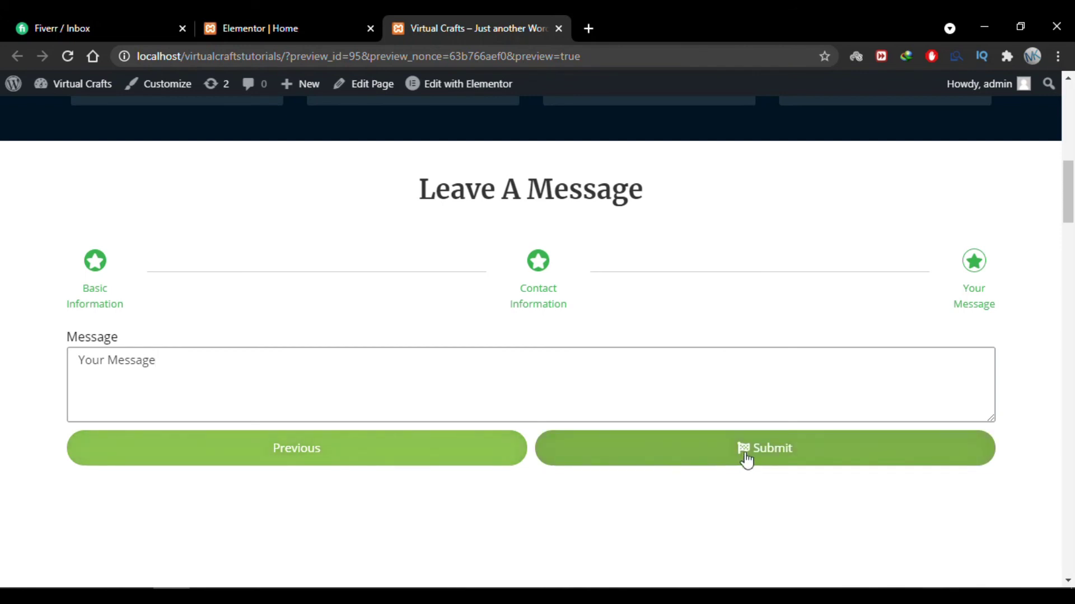